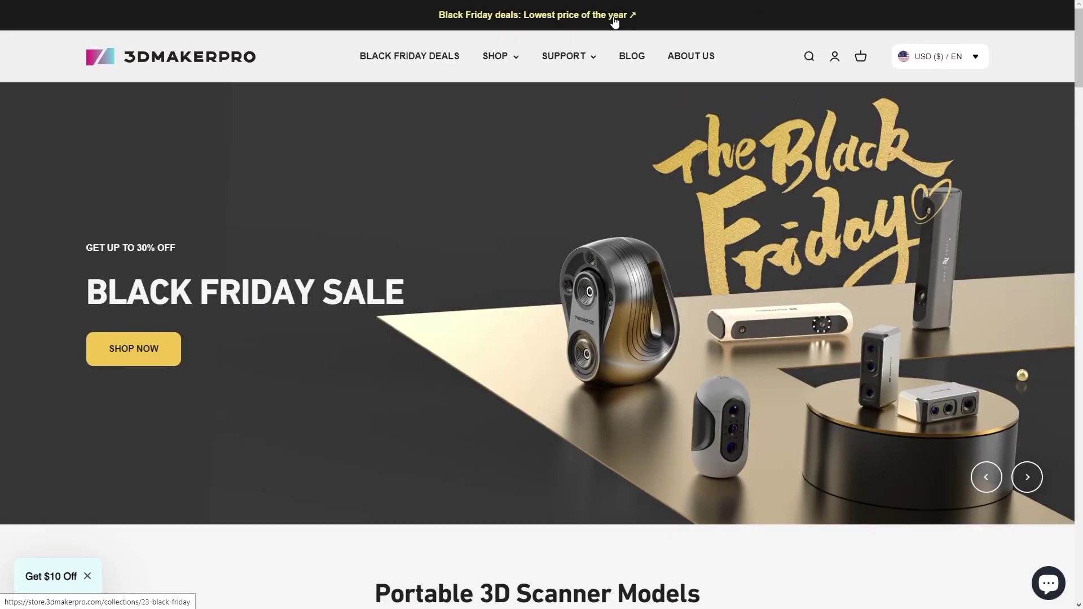
# - Open the Black Friday deals page and scroll down to the Lynx deal
pyautogui.click(615, 15)
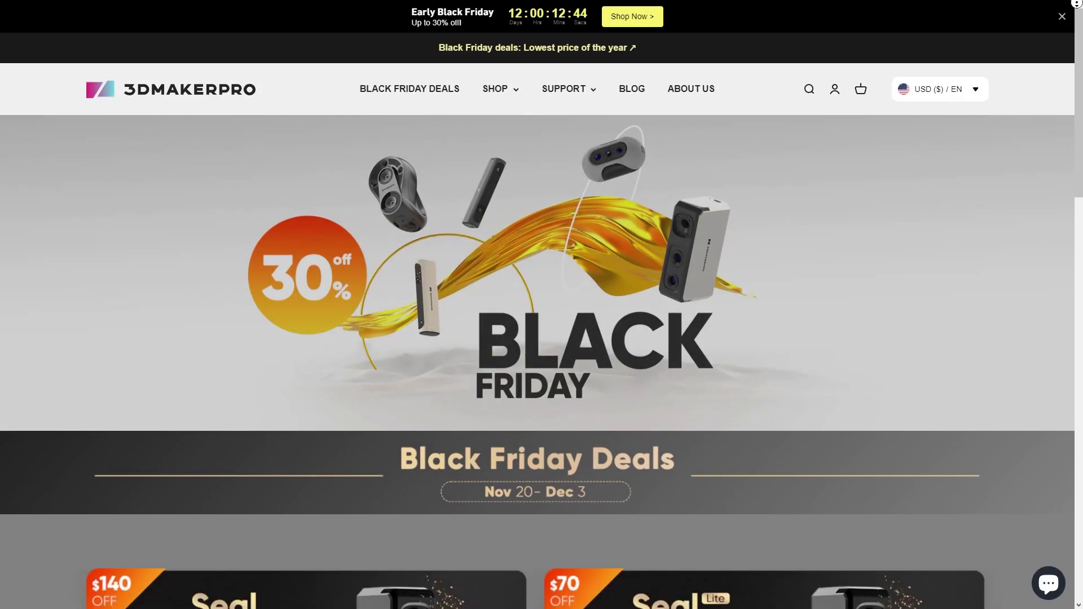
pyautogui.moveTo(1077, 3); pyautogui.dragTo(1078, 29)
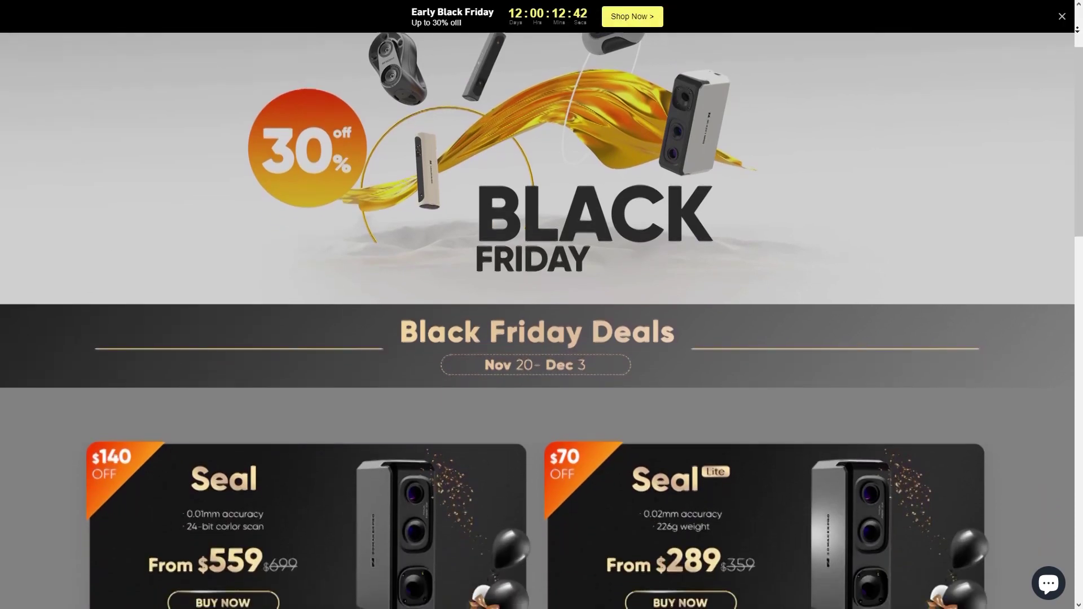
pyautogui.scroll(-4, 1077, 29)
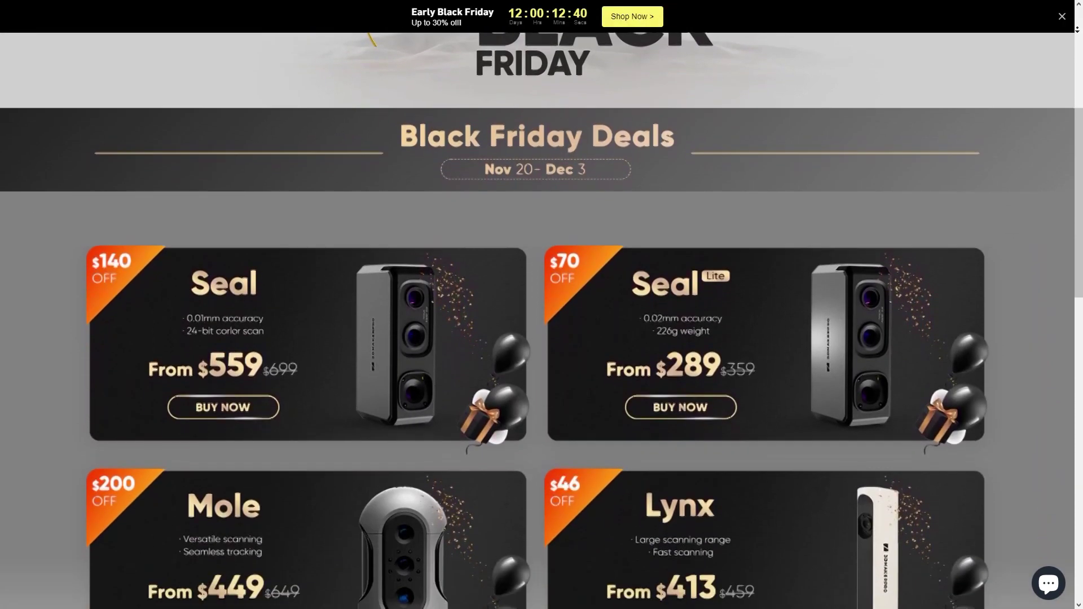
pyautogui.scroll(-4, 1077, 30)
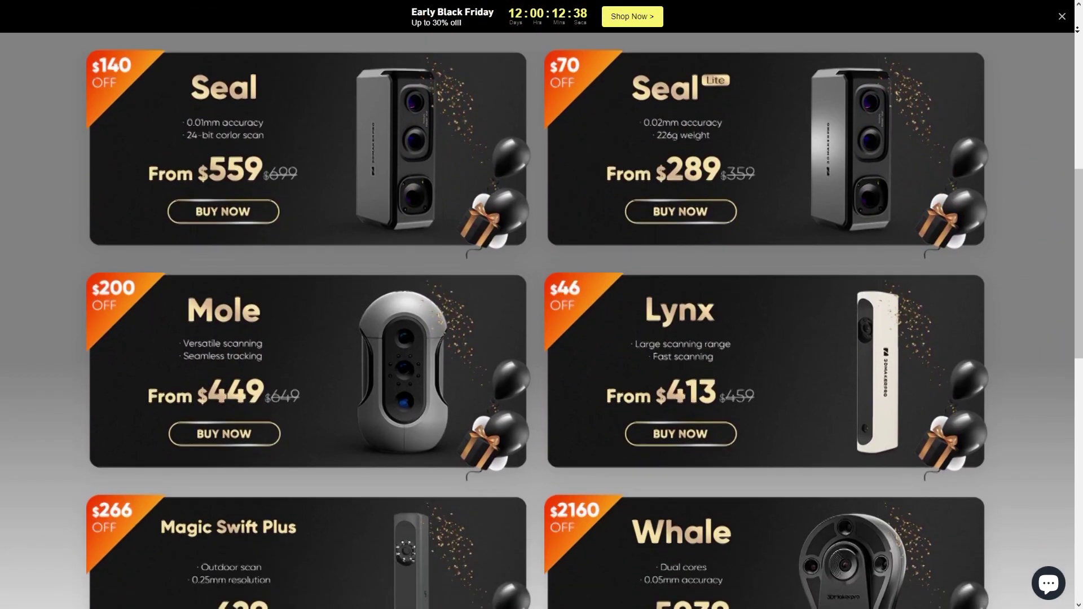
pyautogui.scroll(-2, 1076, 29)
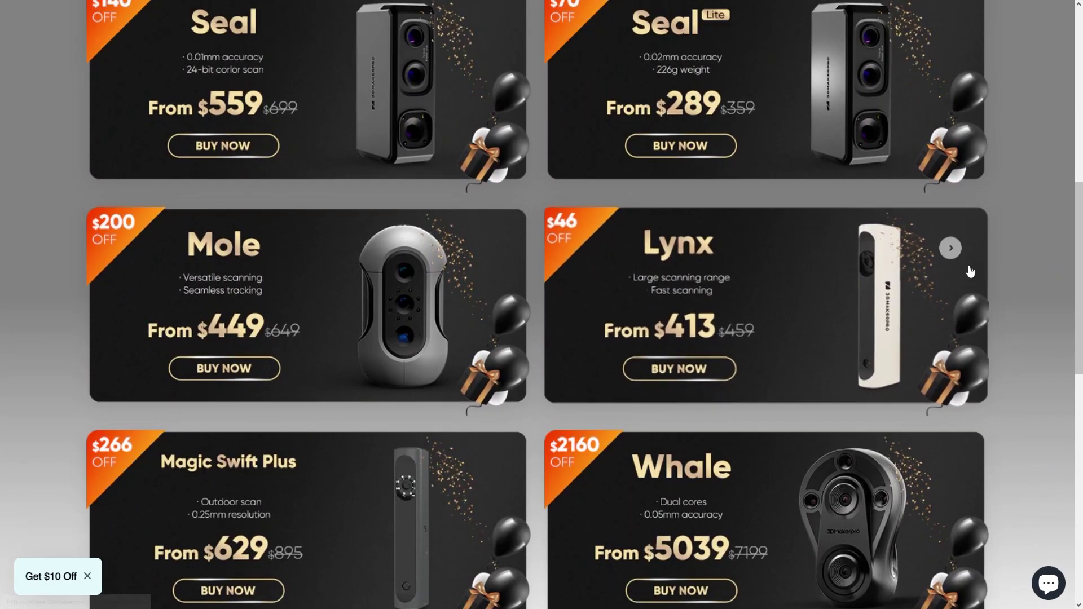
# - Open the Lynx 3D Scanner product page and compare the Premium and Luxury combos
pyautogui.click(947, 251)
pyautogui.scroll(-2, 912, 514)
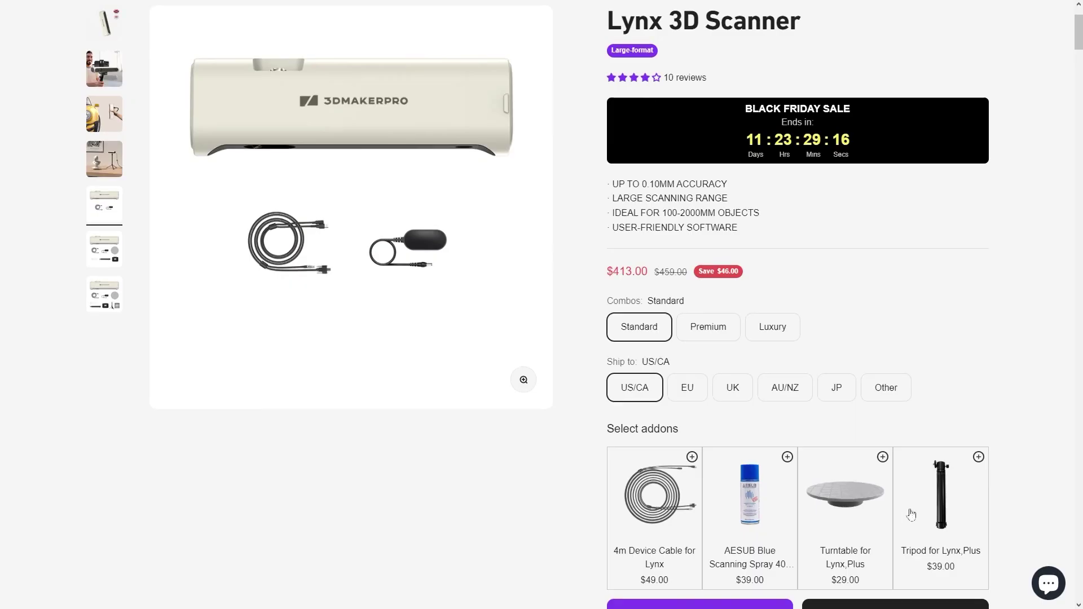
pyautogui.click(696, 338)
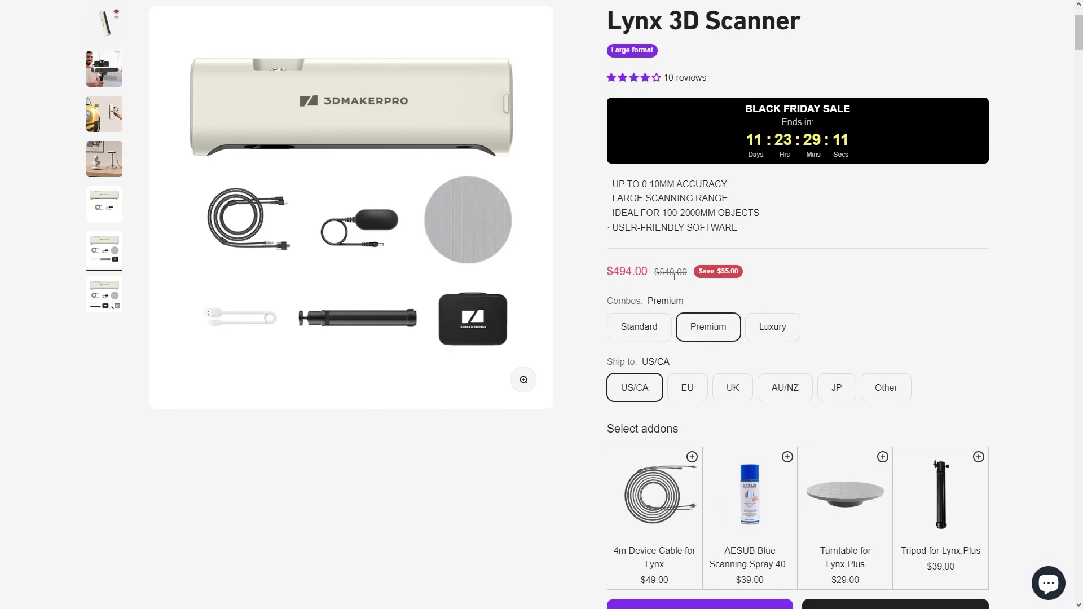
pyautogui.click(767, 335)
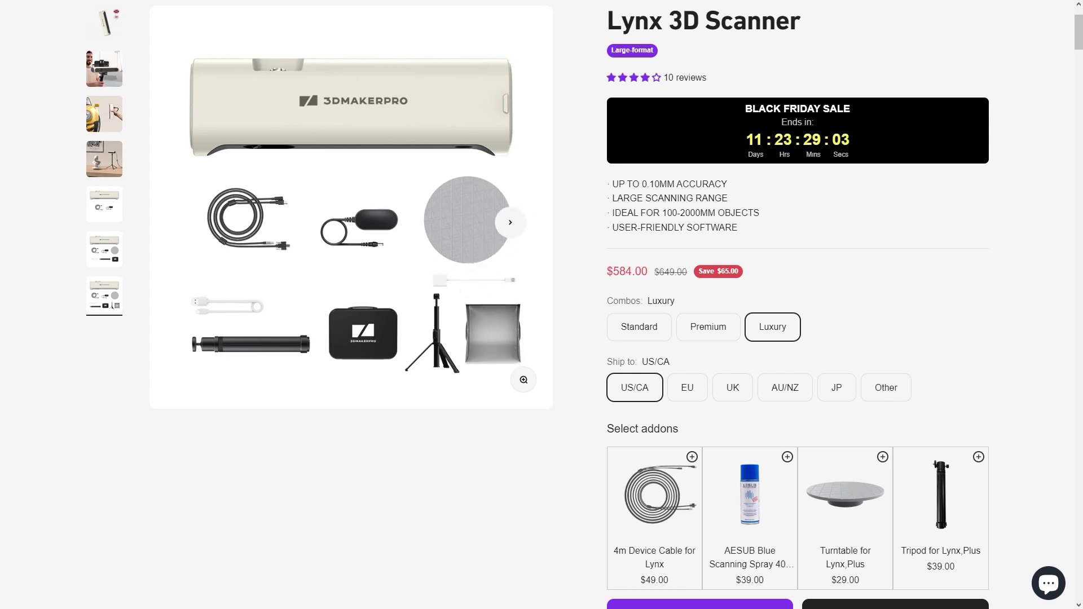
# - Page back through the product gallery to the first photo
pyautogui.click(210, 221)
pyautogui.click(210, 221)
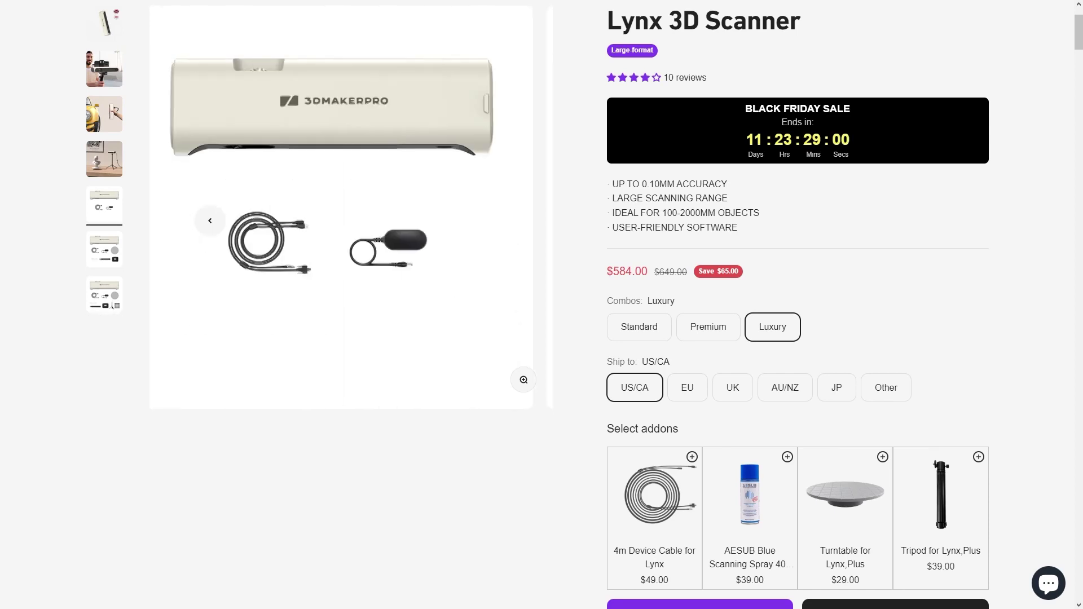
pyautogui.click(210, 221)
pyautogui.click(172, 227)
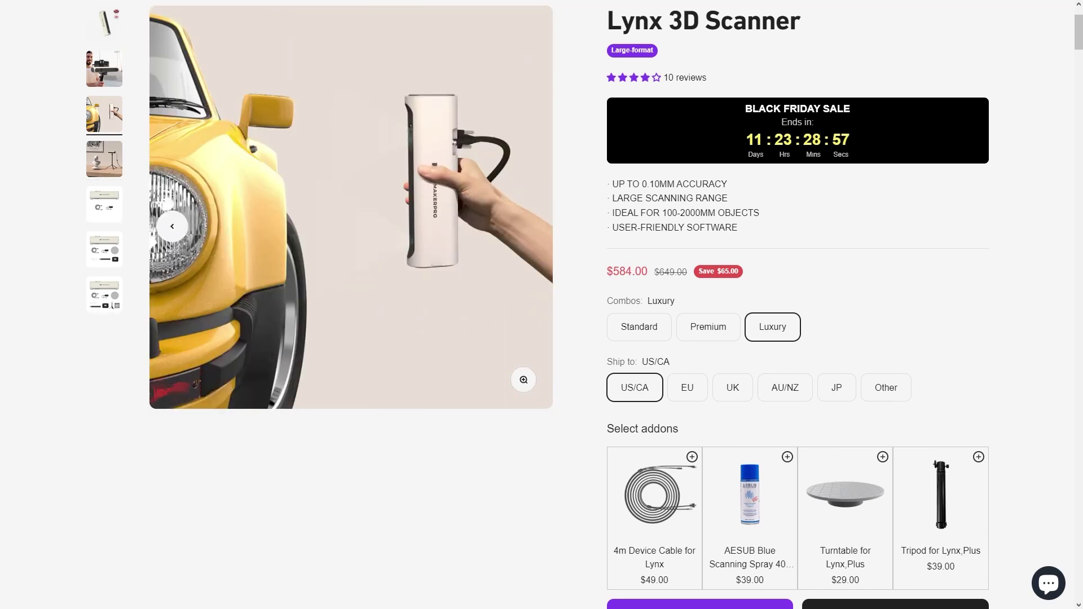
pyautogui.click(173, 226)
pyautogui.click(172, 227)
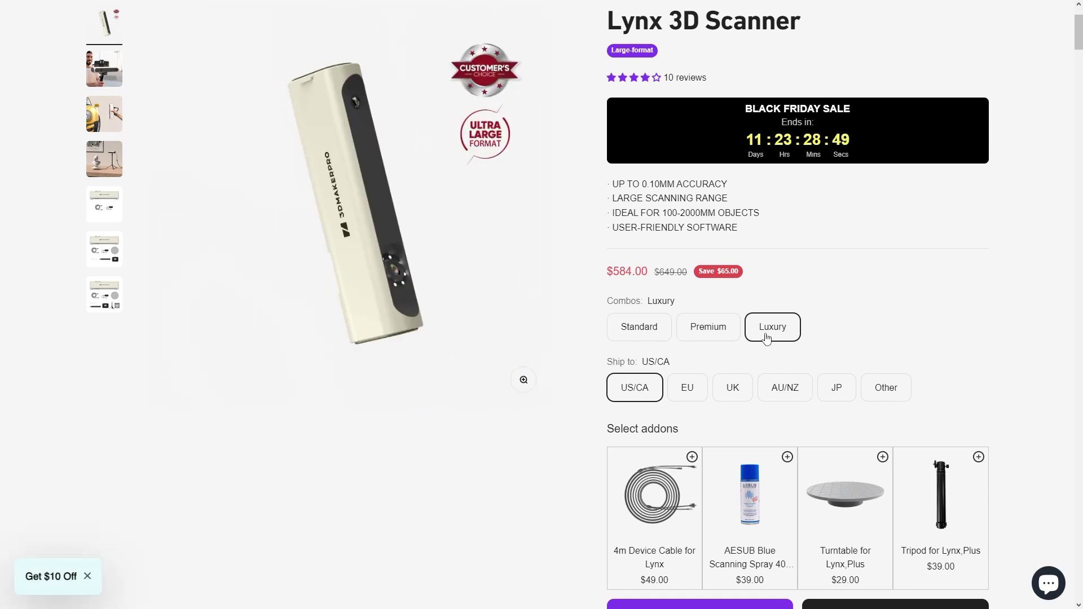
# - Select the Premium combo at $494.00 and scroll through its details
pyautogui.click(703, 333)
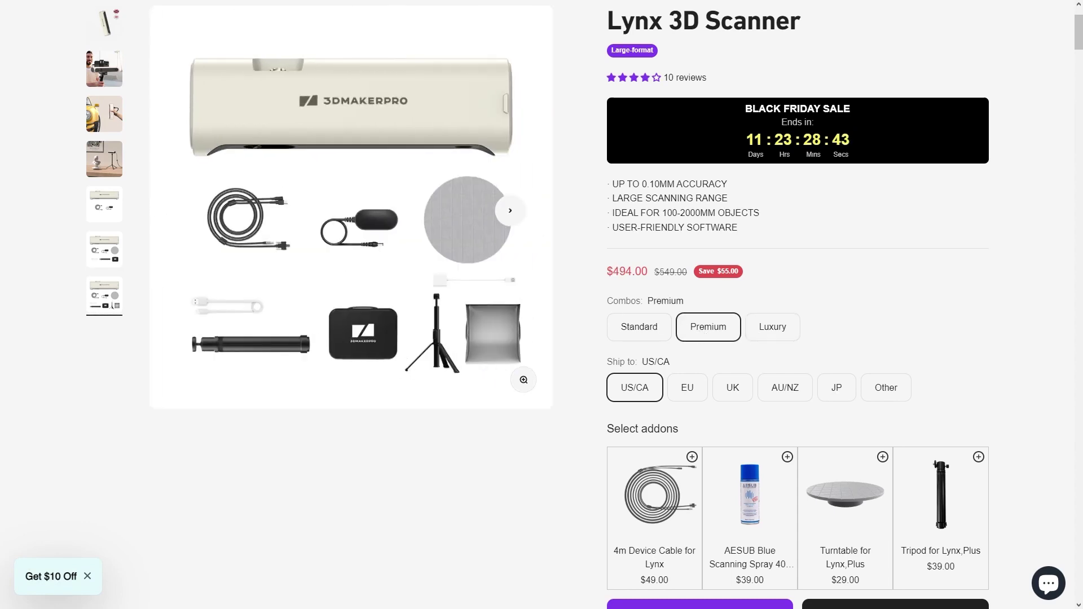
pyautogui.scroll(-9, 538, 305)
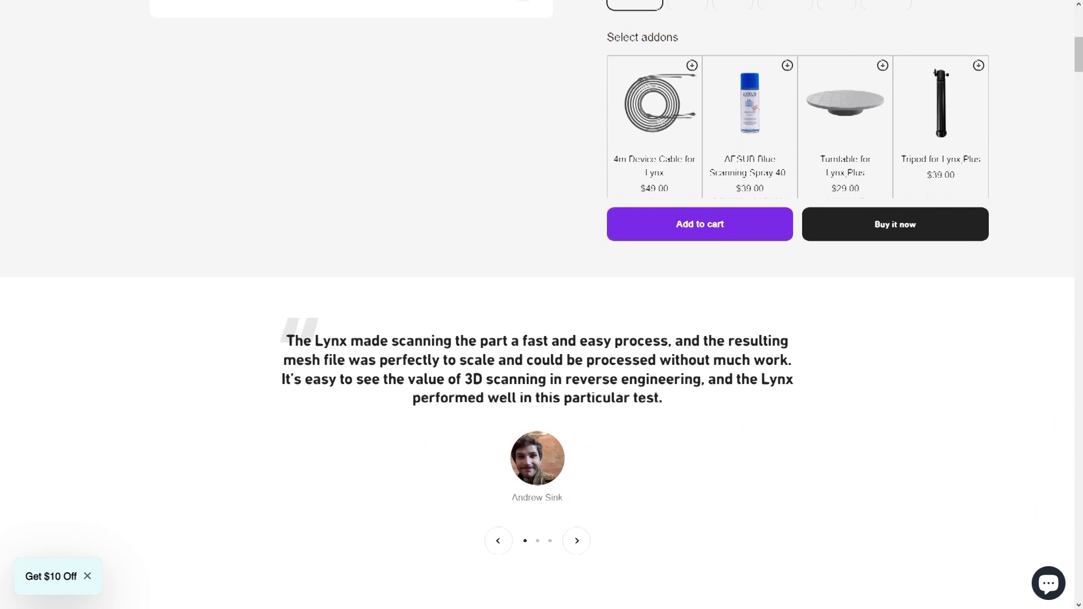
pyautogui.scroll(9, 309, 369)
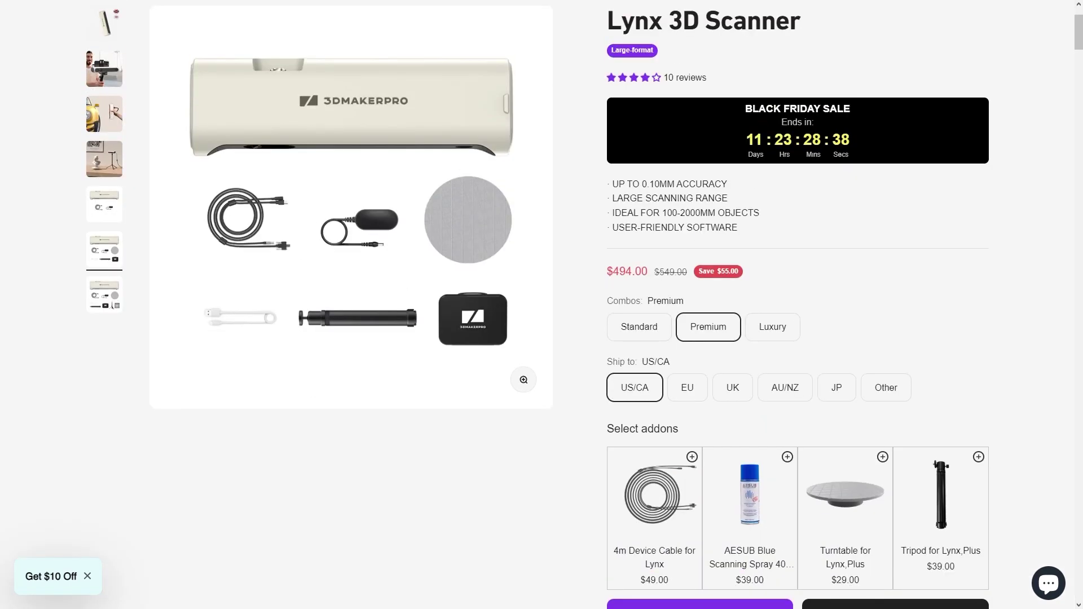
pyautogui.scroll(1, 541, 304)
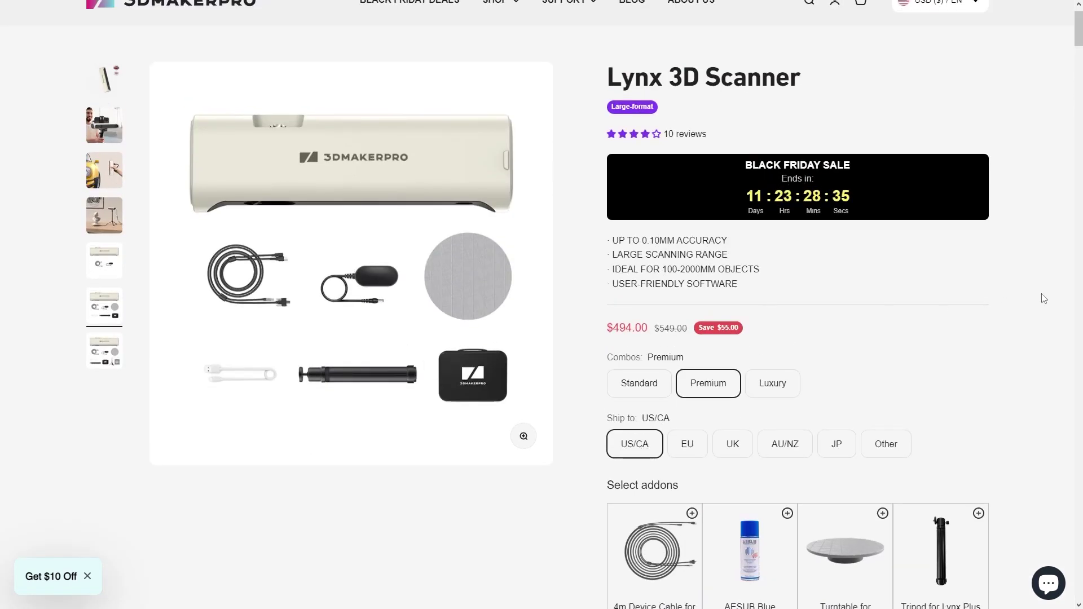
pyautogui.scroll(-1, 1038, 306)
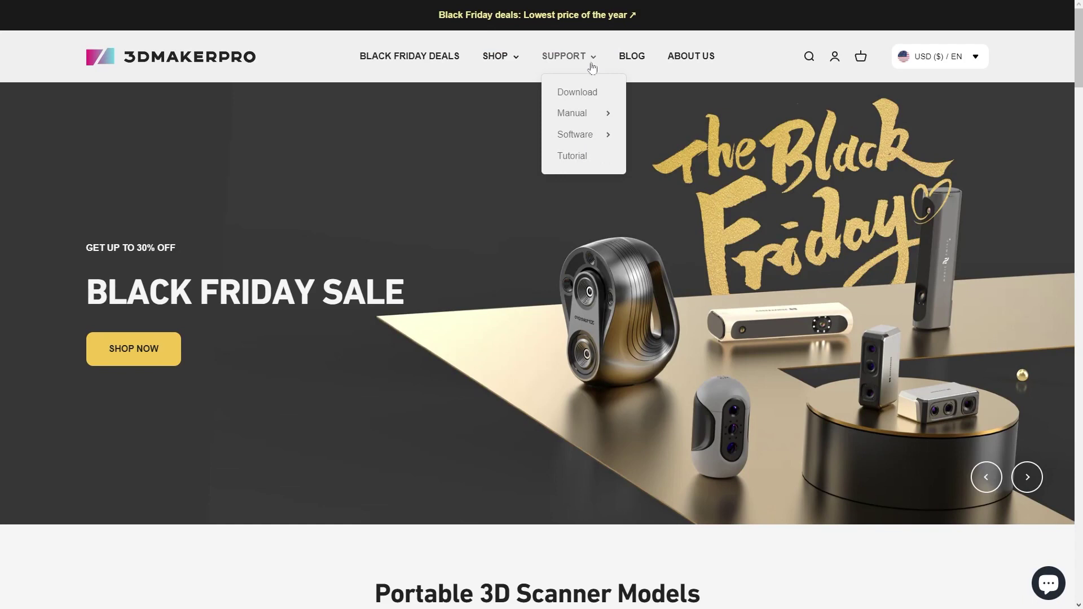
# - Open the JMStudio for Computer user guide and follow its link to the Windows installer downloads
pyautogui.moveTo(583, 140)
pyautogui.click(708, 135)
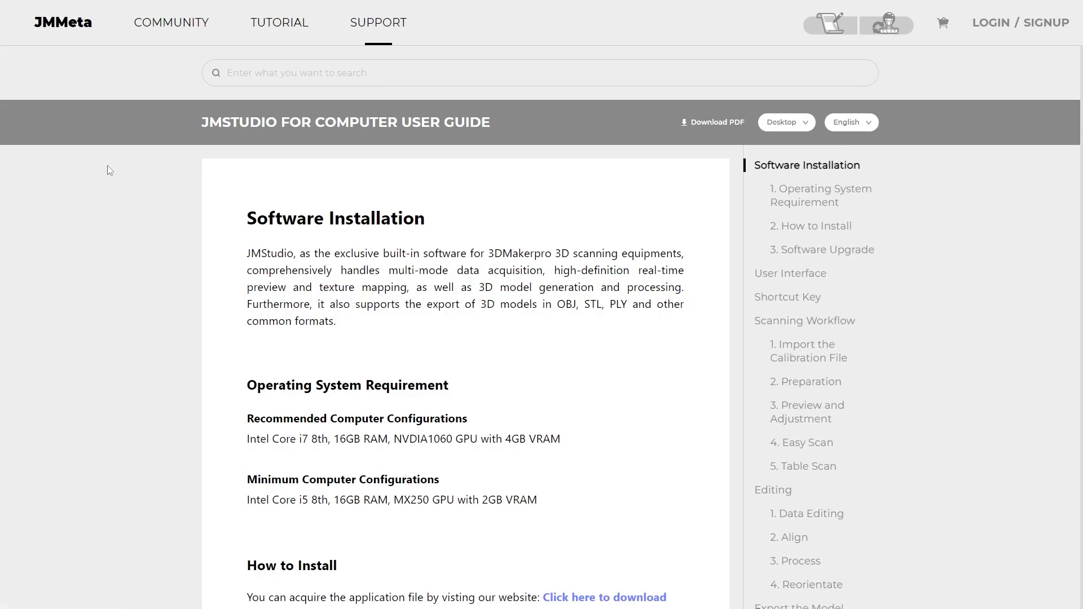
pyautogui.scroll(-2, 110, 170)
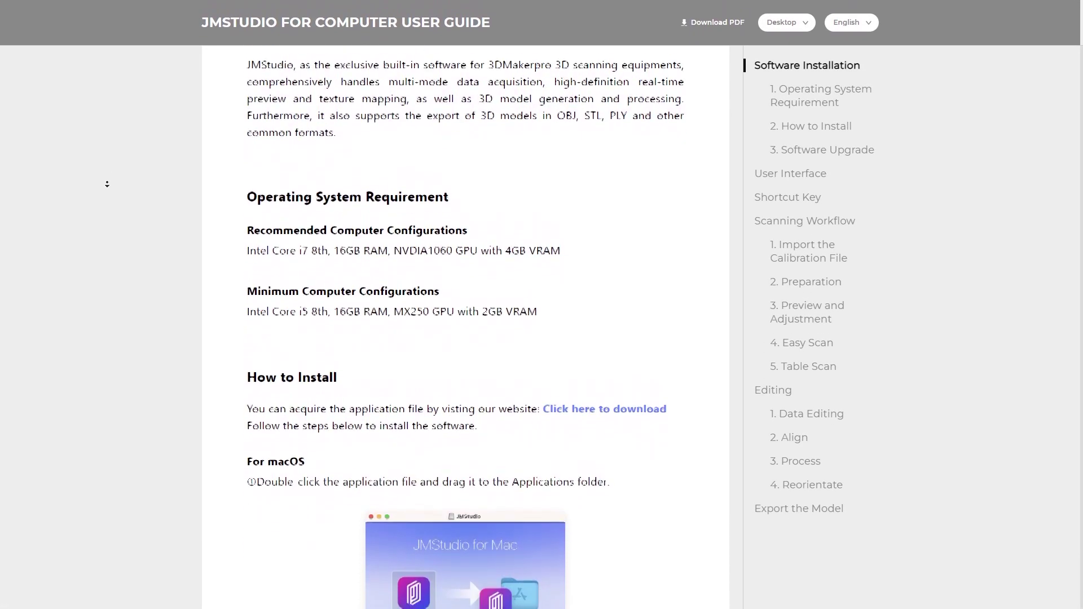
pyautogui.scroll(1, 107, 184)
pyautogui.click(612, 436)
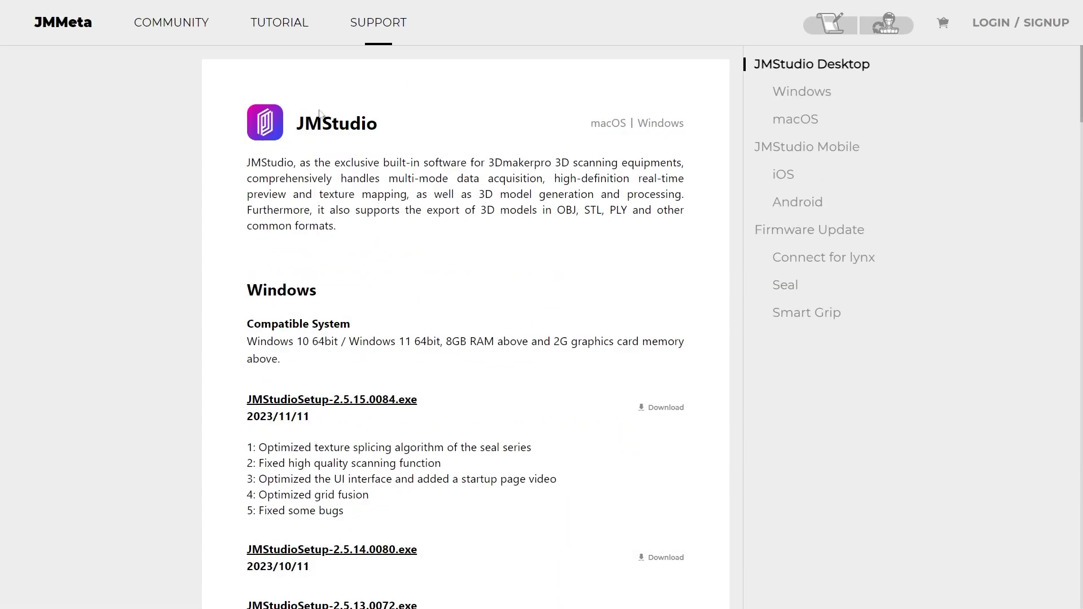
pyautogui.scroll(-4, 130, 157)
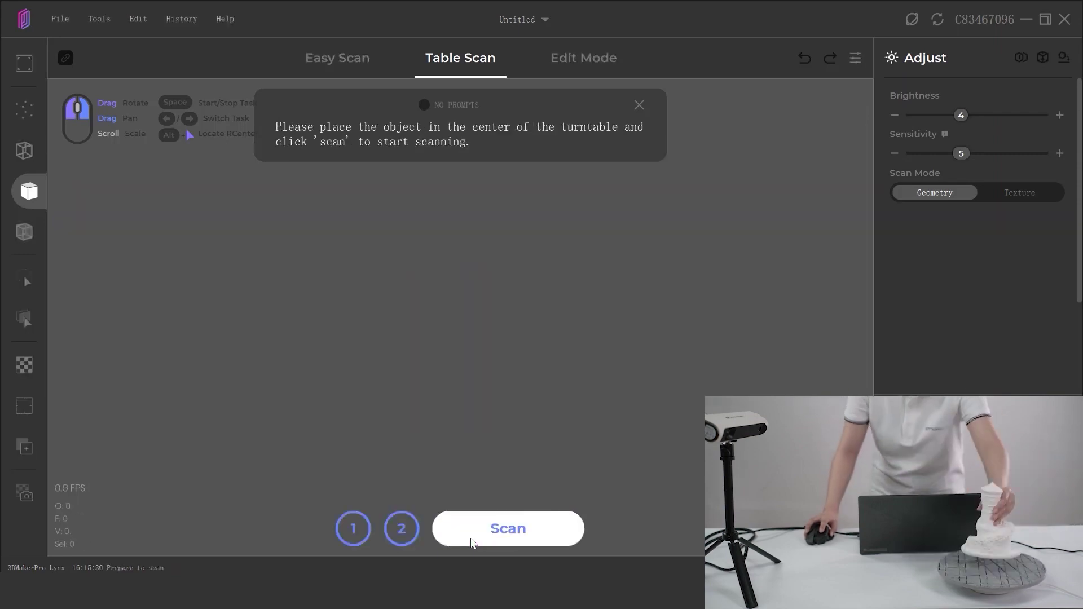
# - Scan the white figure on the turntable, then stop so the captured scan rebuilds
pyautogui.click(471, 543)
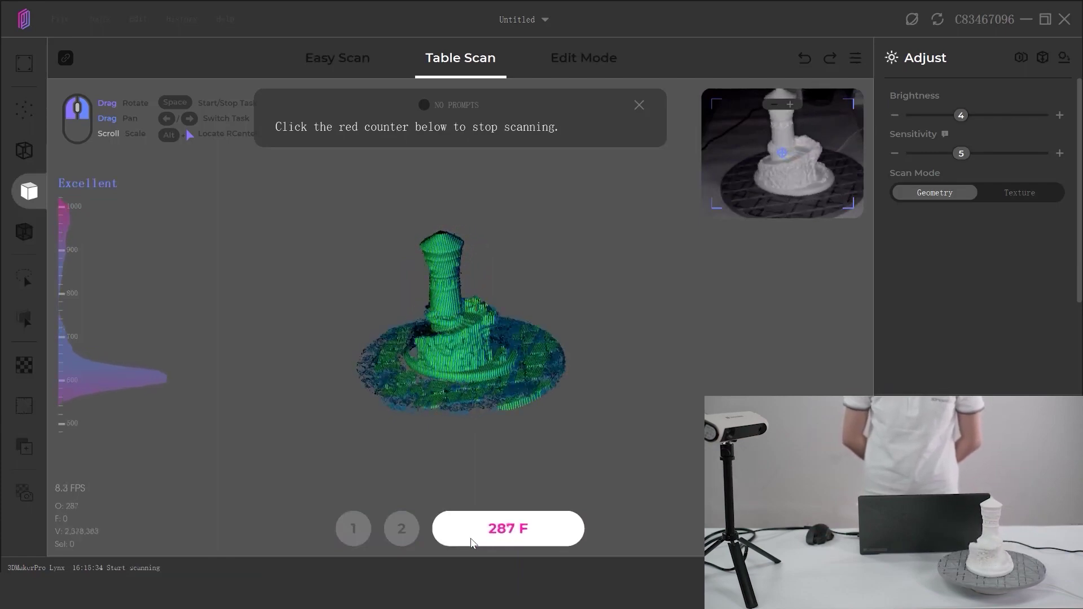
pyautogui.click(473, 543)
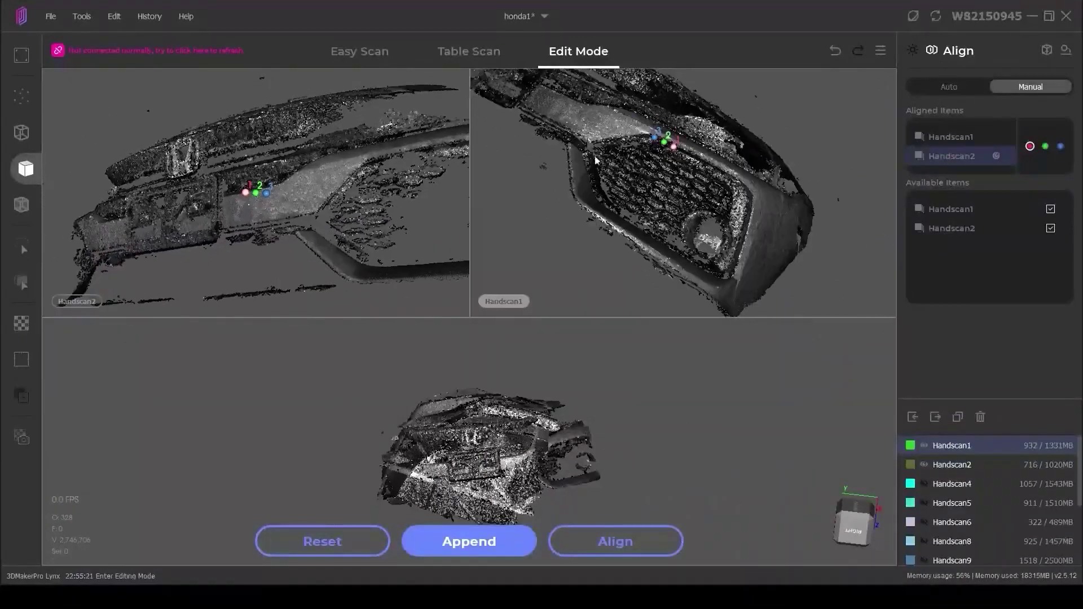
# - Orbit the car hand scans to inspect the grille from several angles
pyautogui.moveTo(558, 135); pyautogui.dragTo(535, 115)
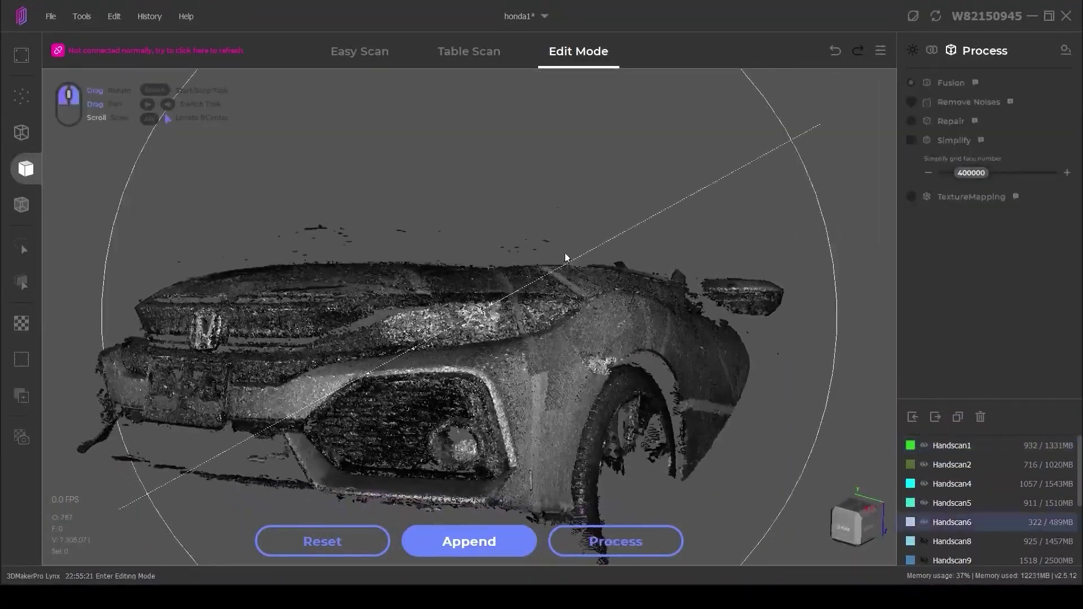
pyautogui.moveTo(564, 253); pyautogui.dragTo(337, 296)
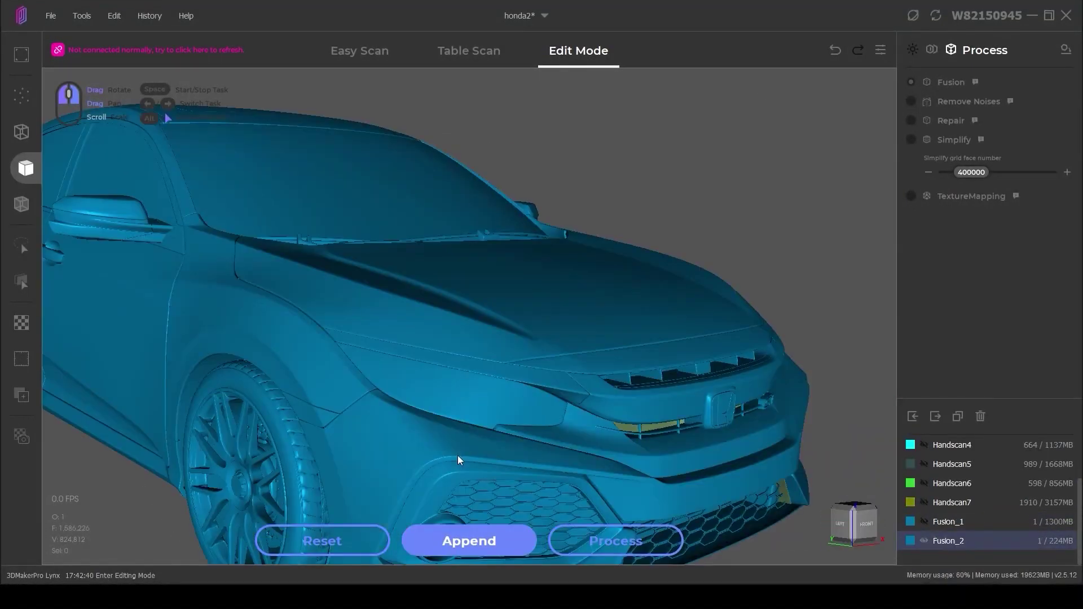
pyautogui.moveTo(459, 455)
pyautogui.mouseDown()
pyautogui.moveTo(497, 452)
pyautogui.moveTo(396, 444)
pyautogui.moveTo(462, 433)
pyautogui.moveTo(969, 466)
pyautogui.mouseUp()
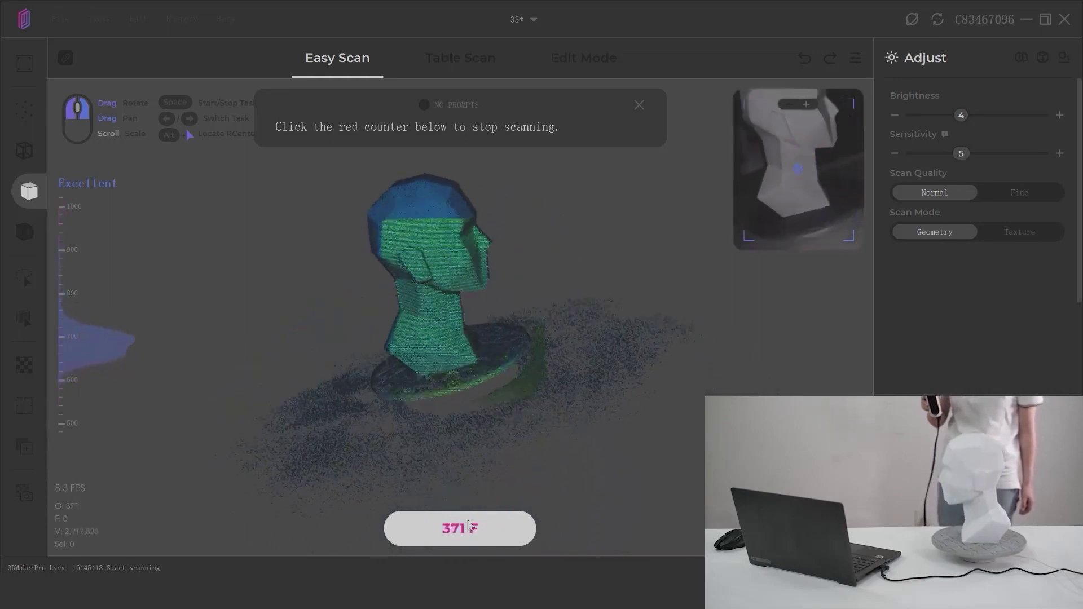
# - Stop the head bust Easy Scan to rebuild it, then Append a new scan
pyautogui.click(469, 526)
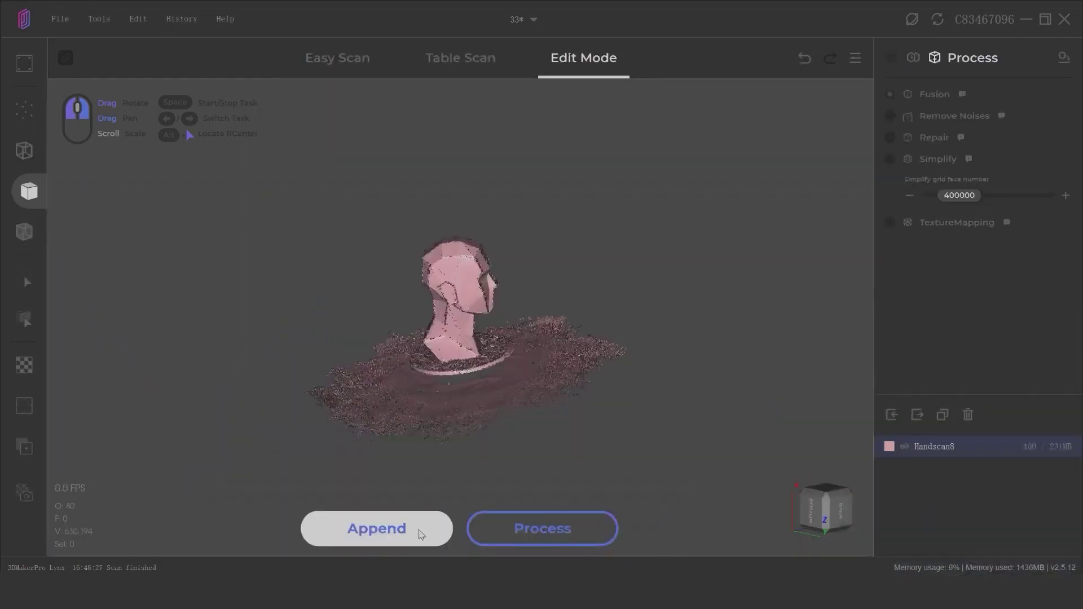
pyautogui.click(420, 534)
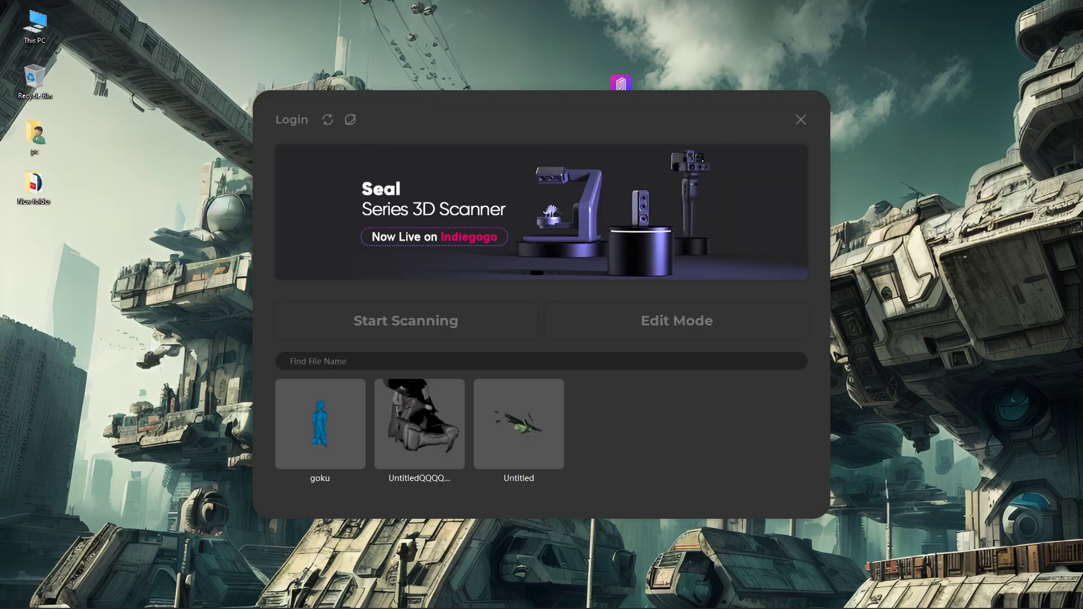
# - Start a new scanning session and page through all the Quick Start tips
pyautogui.click(405, 320)
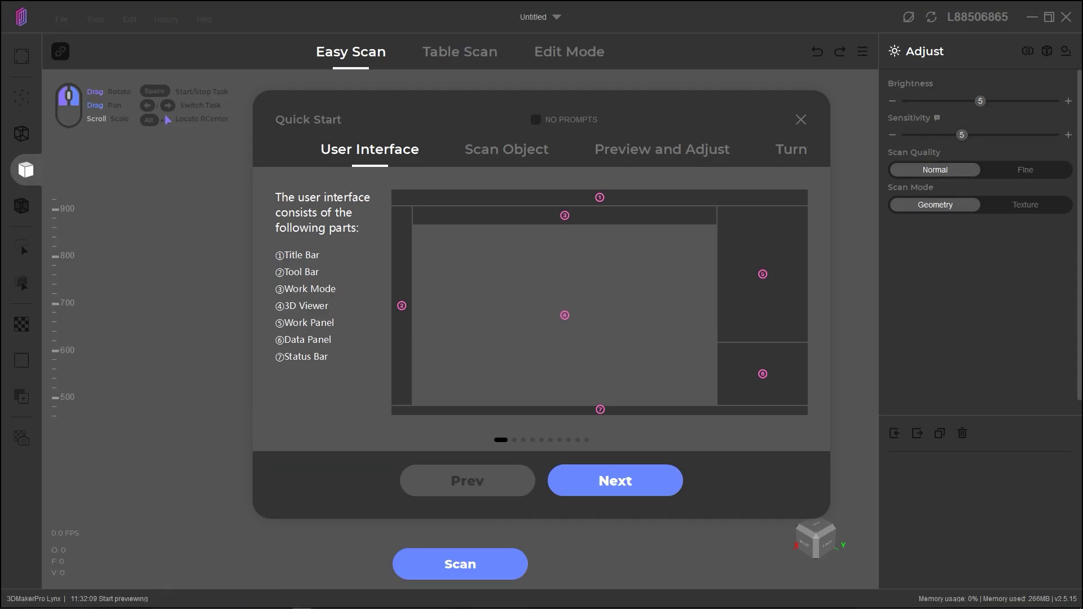
pyautogui.click(615, 480)
pyautogui.click(615, 481)
pyautogui.click(615, 481)
pyautogui.click(615, 481)
pyautogui.click(615, 480)
pyautogui.click(615, 480)
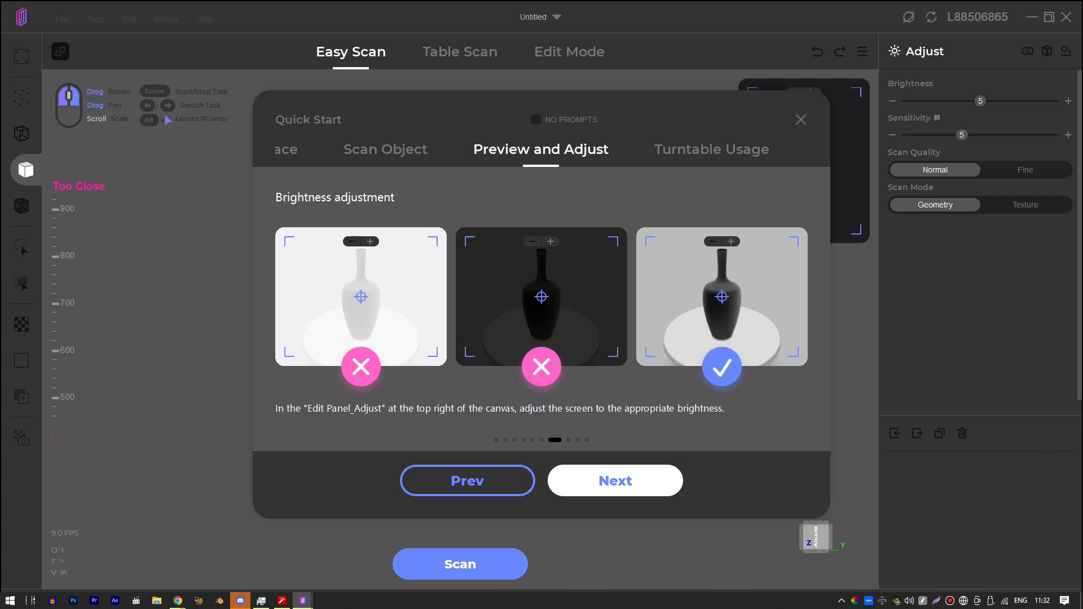
pyautogui.click(615, 481)
pyautogui.click(615, 480)
pyautogui.click(615, 480)
pyautogui.click(615, 480)
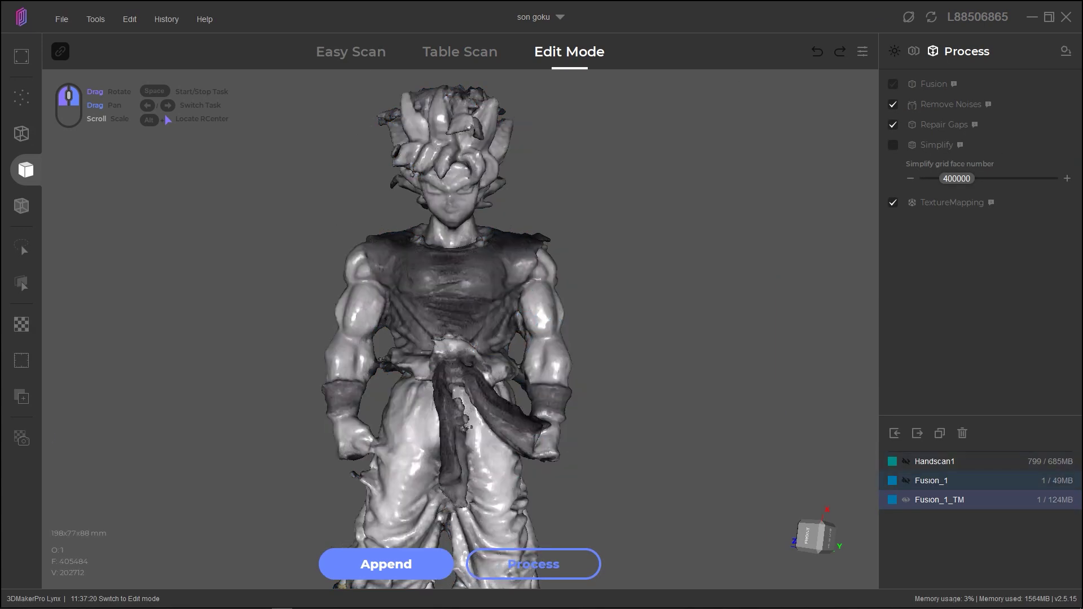
# - Review the Shortcut Key list and Generic tab in the program settings
pyautogui.click(908, 16)
pyautogui.click(472, 119)
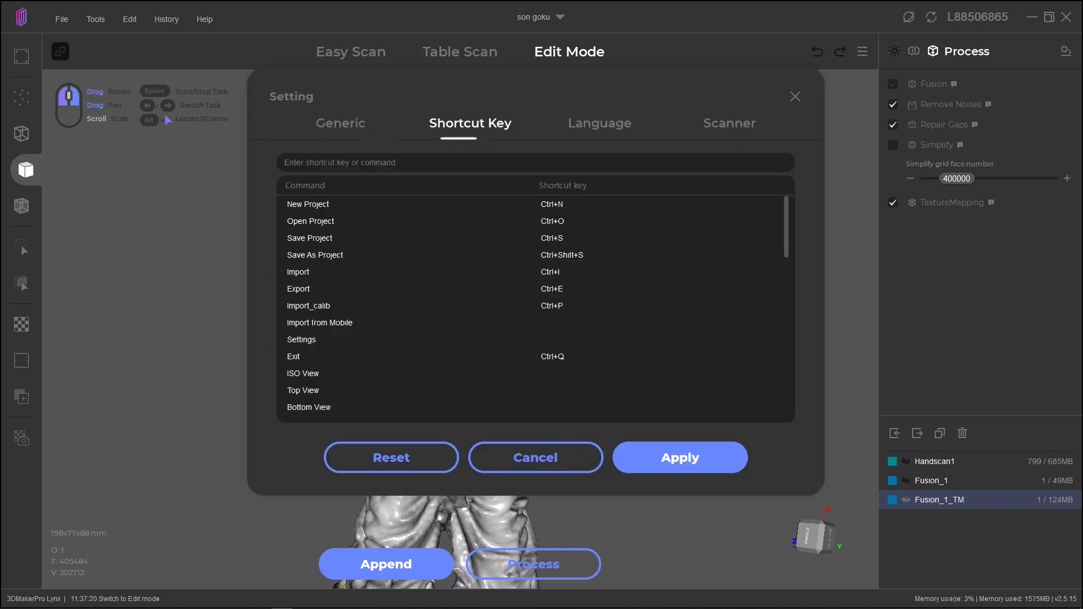
pyautogui.click(341, 118)
pyautogui.click(793, 97)
pyautogui.click(96, 19)
pyautogui.click(62, 19)
pyautogui.click(96, 84)
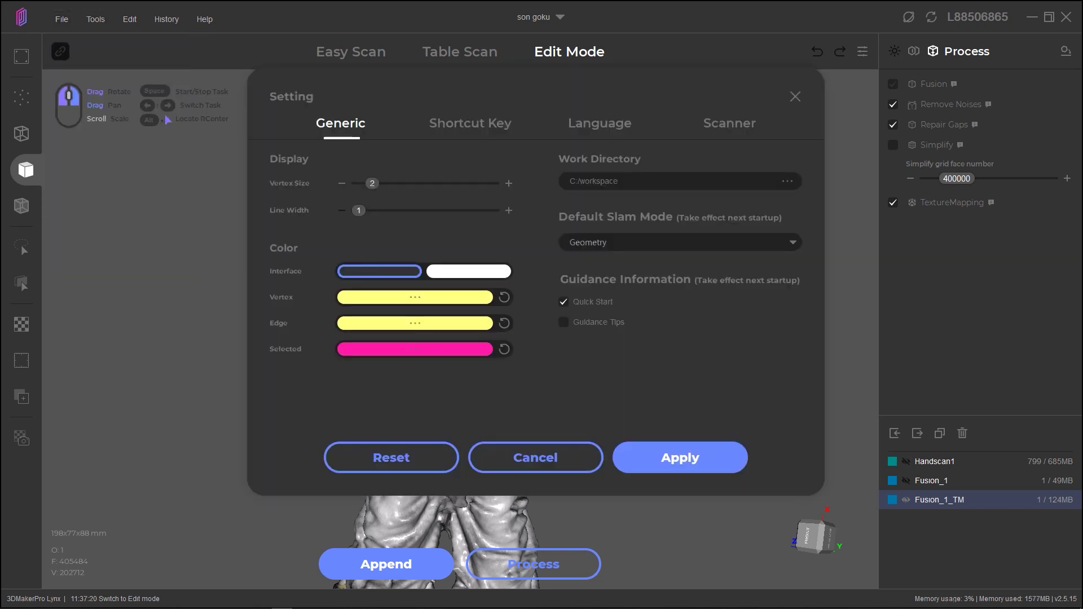
pyautogui.click(470, 123)
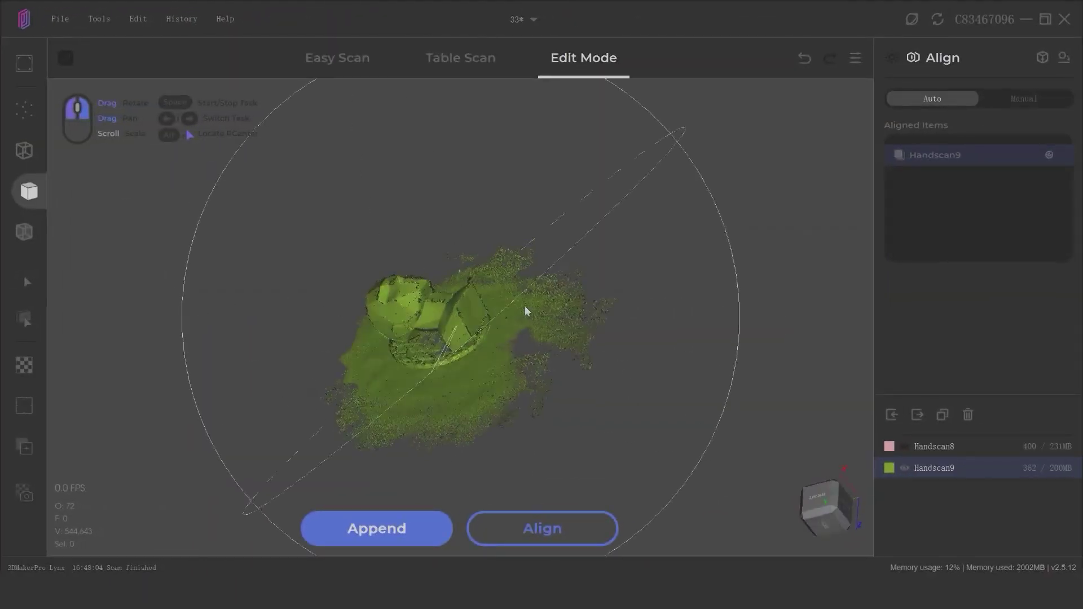
# - Select the flat table plane around the bust on Handscan8, then invert the selection
pyautogui.moveTo(526, 311); pyautogui.dragTo(369, 275)
pyautogui.click(423, 343)
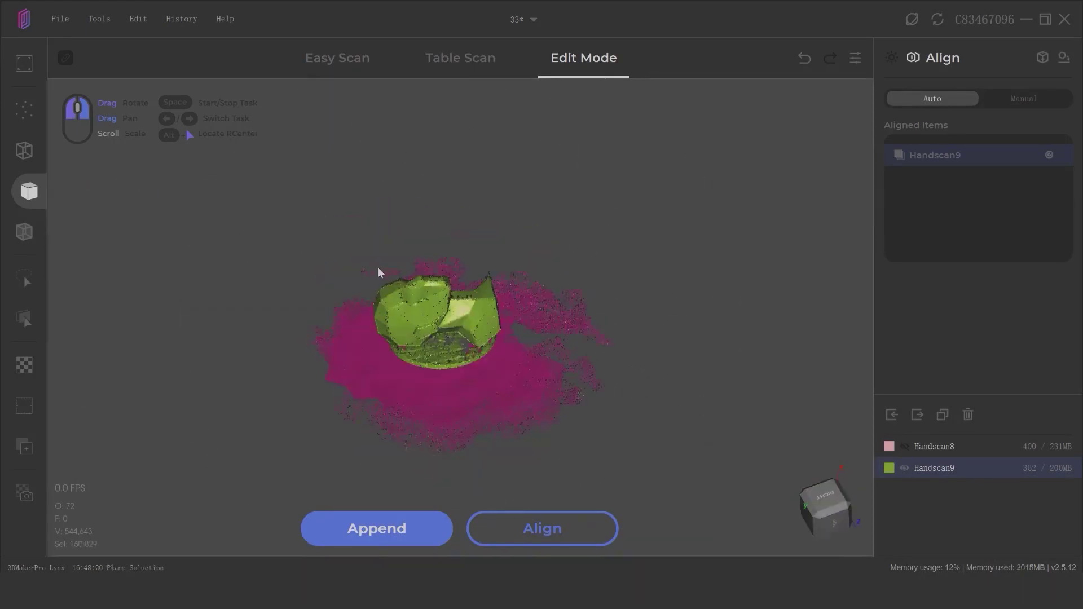
pyautogui.click(904, 448)
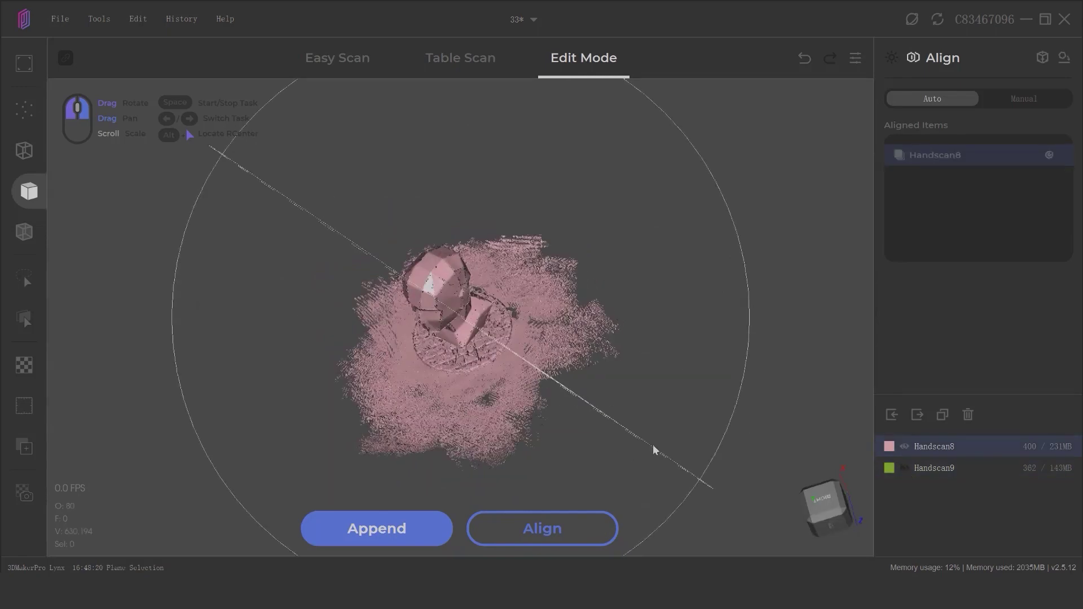
pyautogui.moveTo(575, 349); pyautogui.dragTo(556, 414)
pyautogui.moveTo(438, 430); pyautogui.dragTo(419, 203)
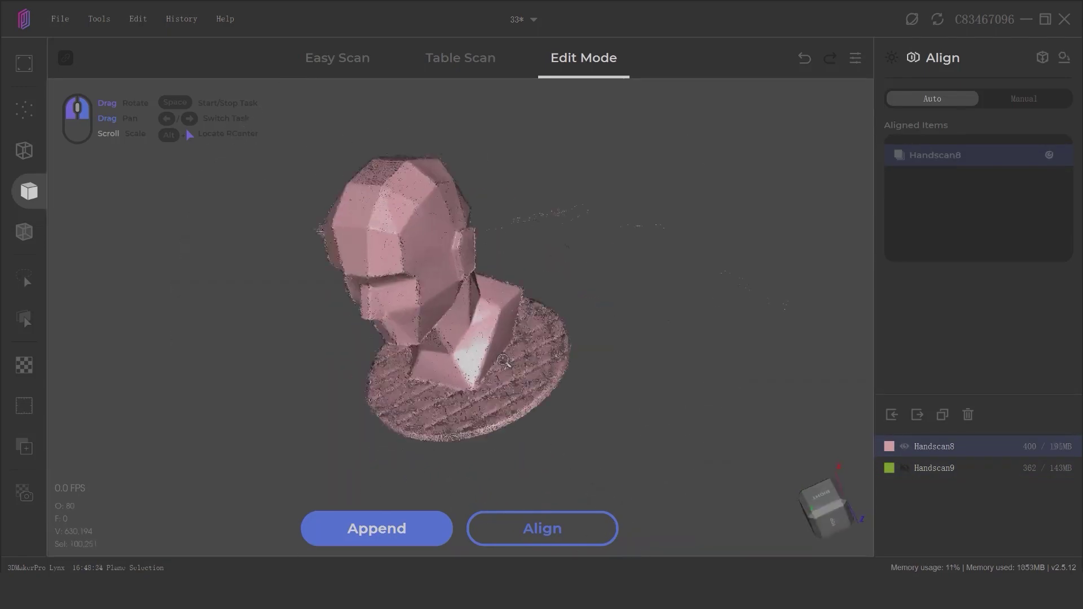
pyautogui.scroll(2, 563, 403)
pyautogui.moveTo(423, 450); pyautogui.dragTo(429, 395)
pyautogui.rightClick(580, 330)
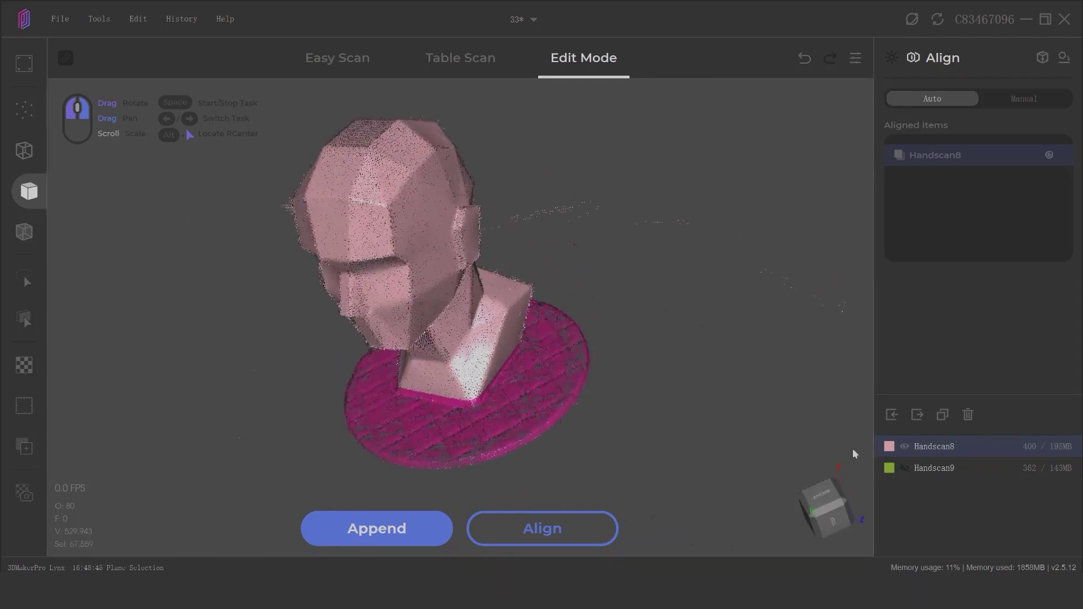
pyautogui.click(904, 468)
pyautogui.moveTo(452, 404); pyautogui.dragTo(350, 291)
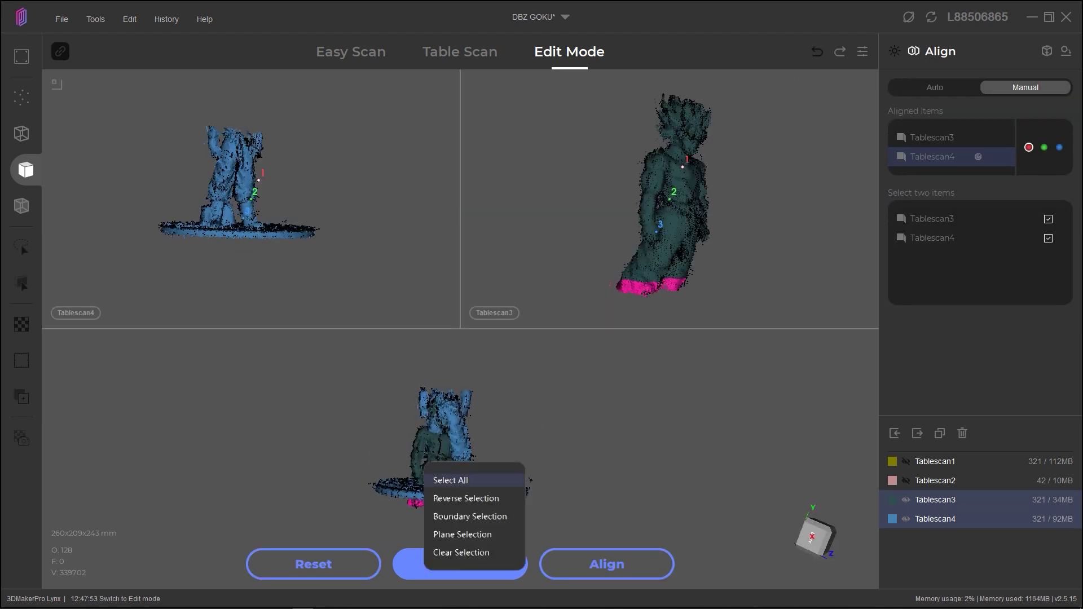
# - Clear the point selection and turn Tablescan3 and Tablescan4 to matching front views
pyautogui.click(450, 480)
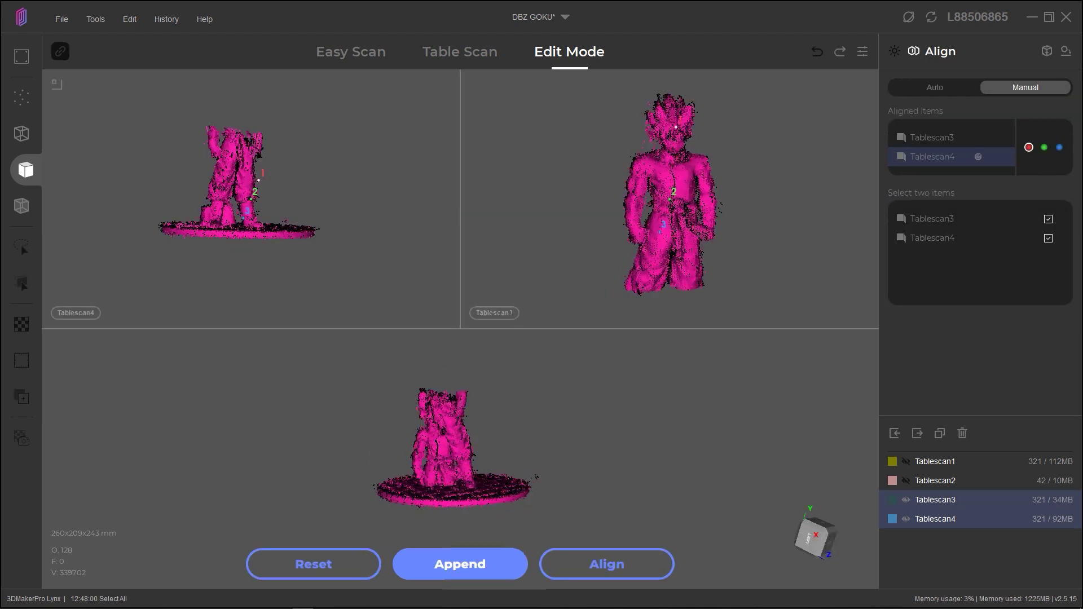
pyautogui.moveTo(750, 198); pyautogui.dragTo(665, 180)
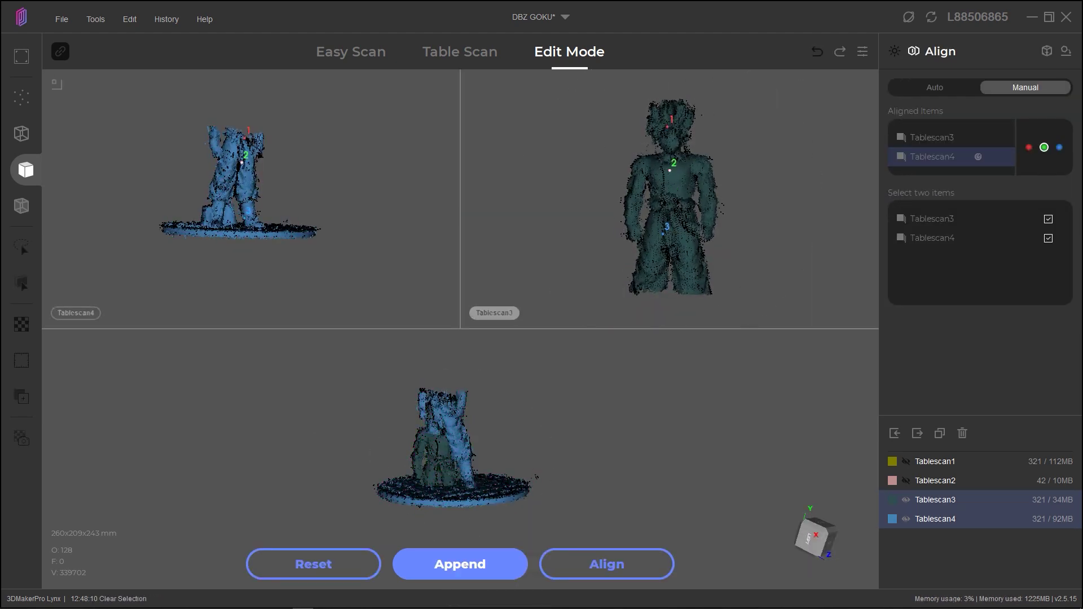
pyautogui.moveTo(237, 169); pyautogui.dragTo(225, 156)
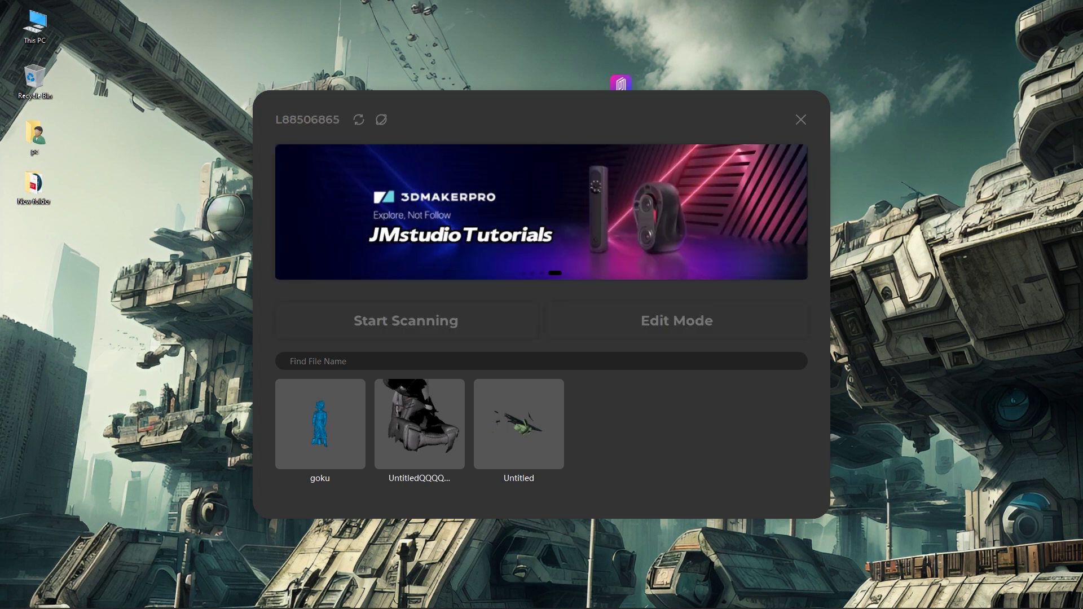
# - Start a new scanning session and page through every Quick Start tip, including the scanner size table
pyautogui.click(405, 320)
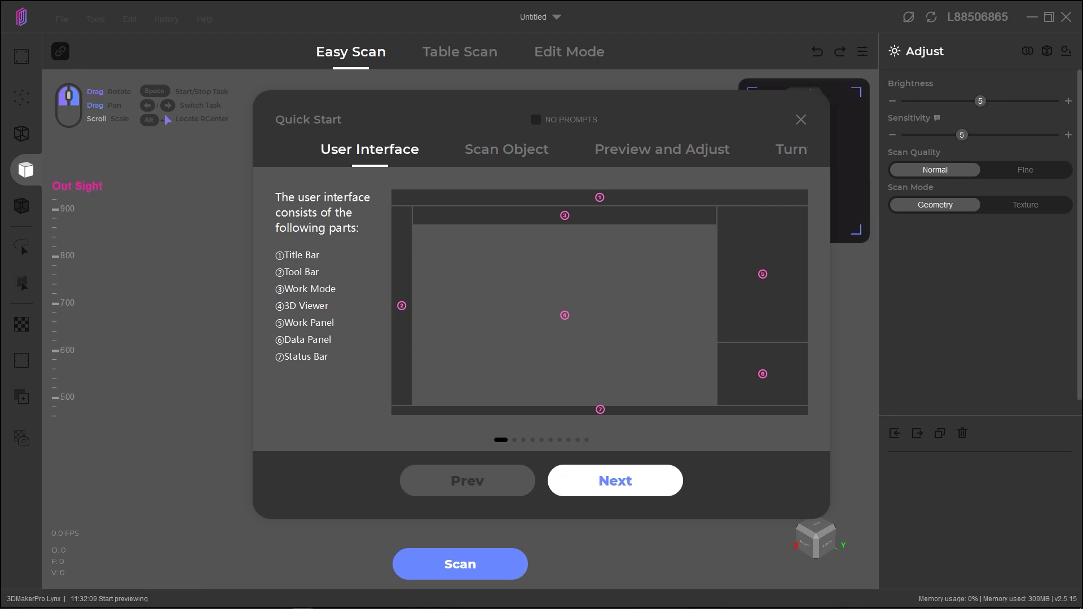
pyautogui.click(615, 481)
pyautogui.click(615, 481)
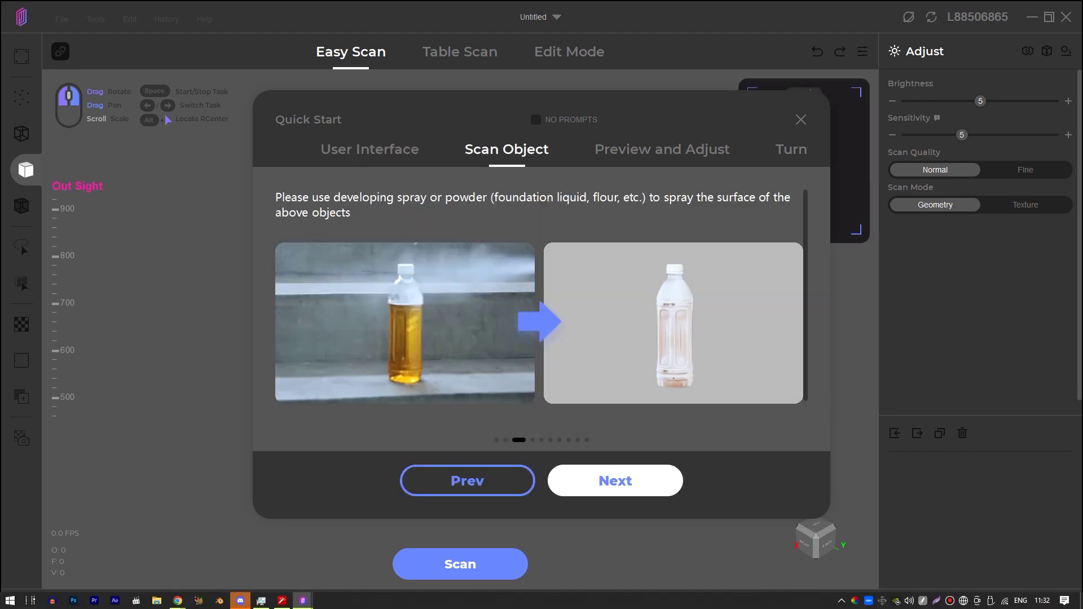
pyautogui.click(615, 481)
pyautogui.click(615, 481)
pyautogui.click(615, 480)
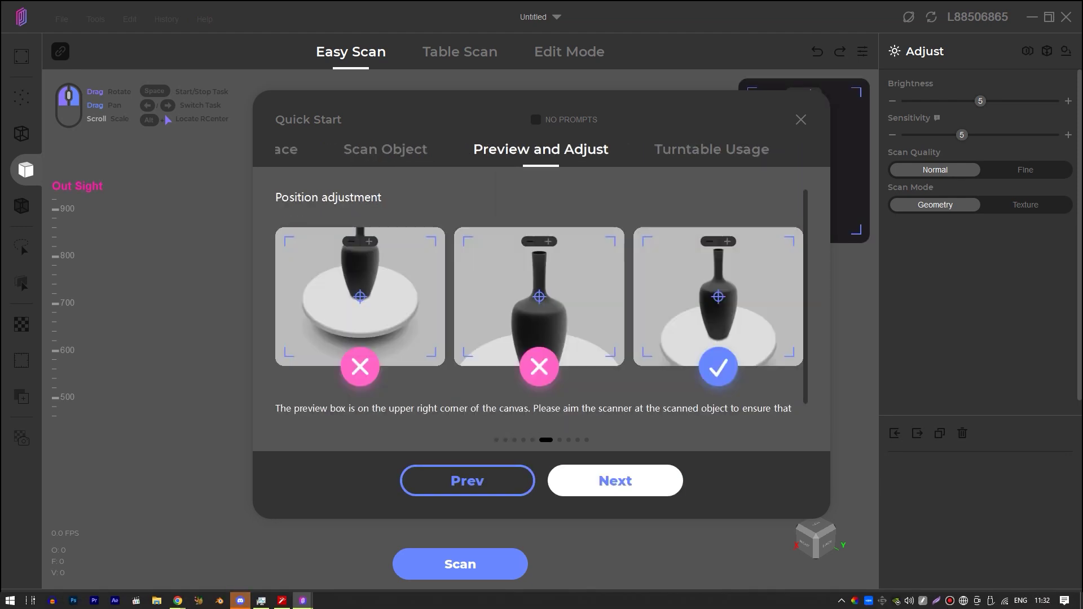
pyautogui.click(615, 481)
pyautogui.click(614, 480)
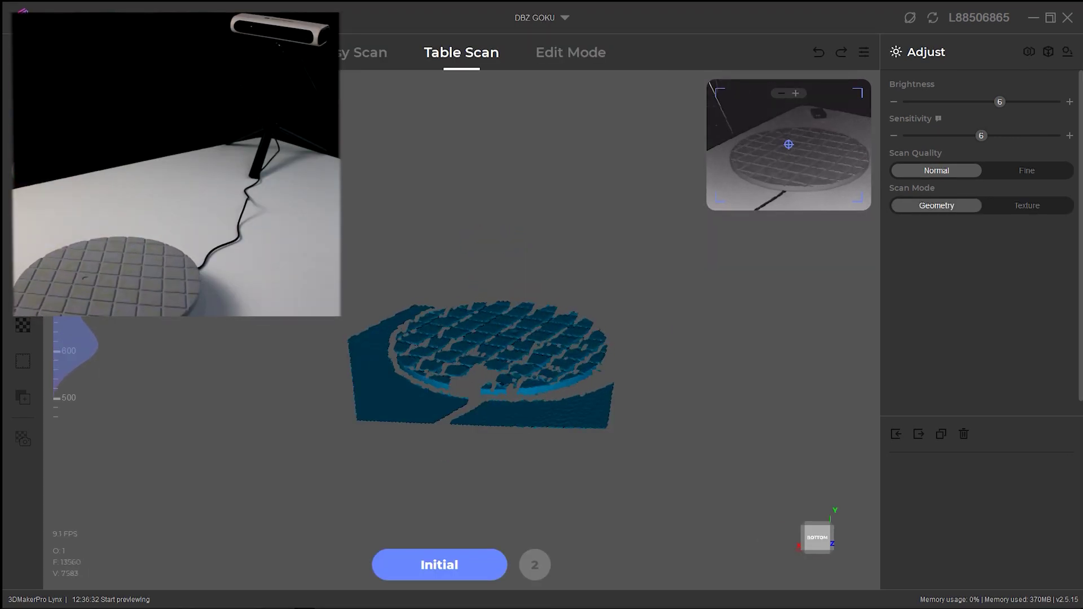
# - Capture the empty turntable as reference, scan the Goku figure, then start the next table scan
pyautogui.press('space')
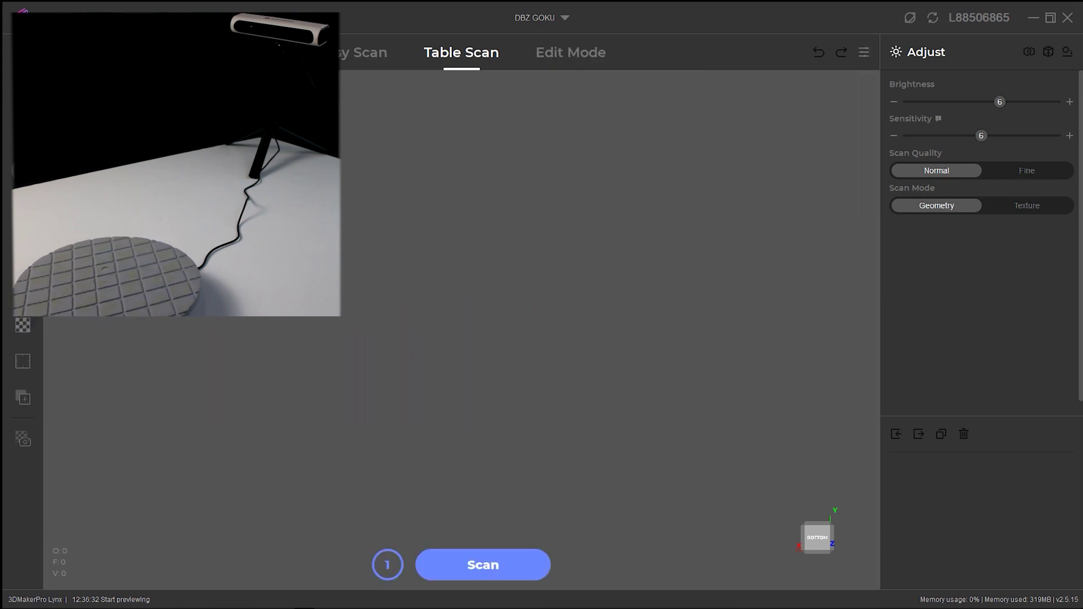
pyautogui.press('space')
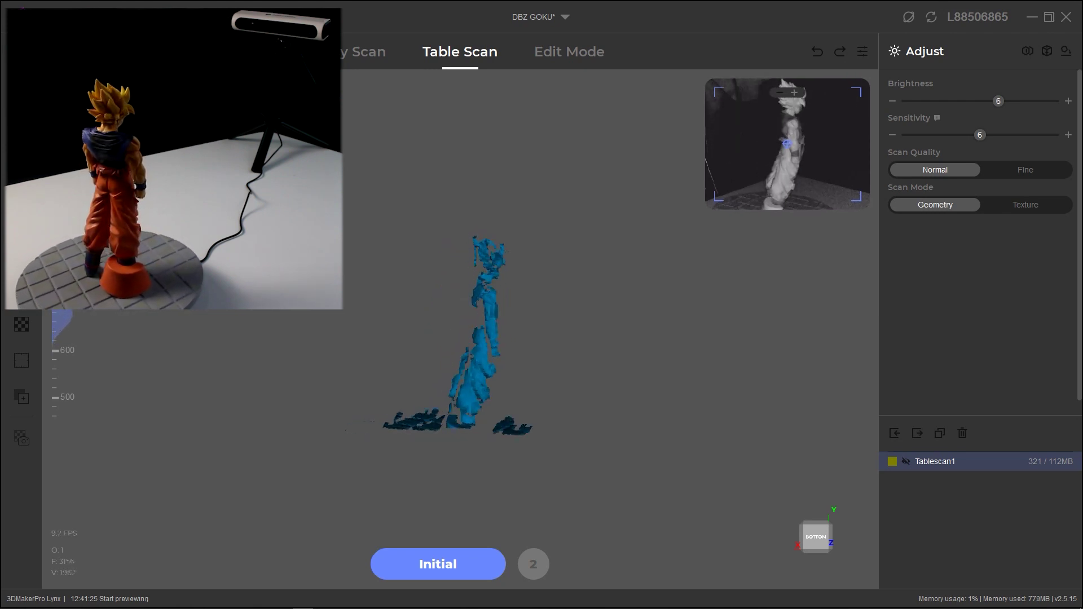
pyautogui.click(438, 564)
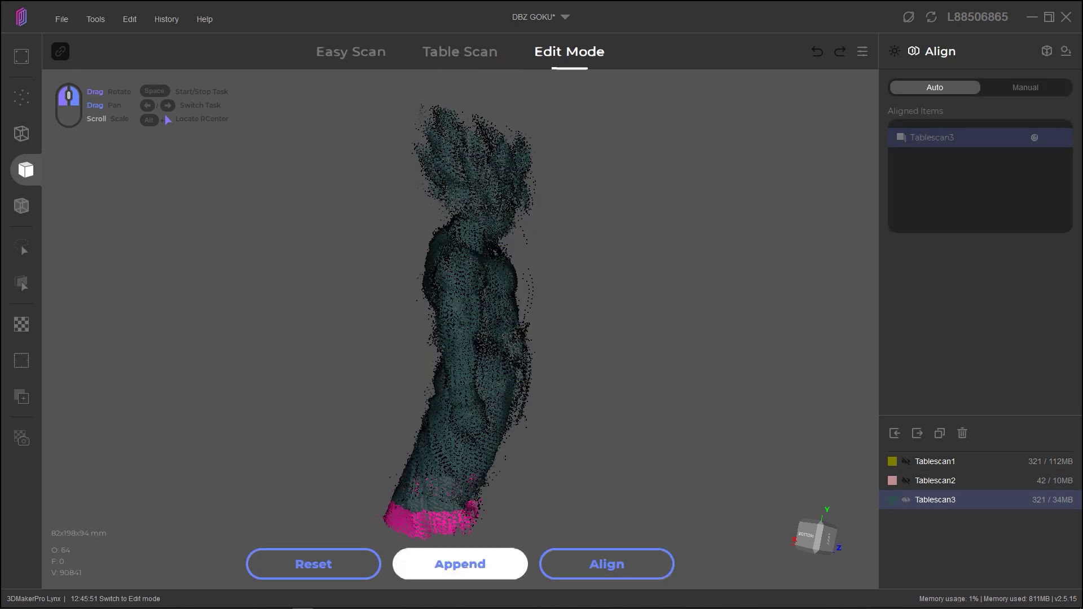
# - Append a new scan to the project and start scanning the Goku figure again
pyautogui.click(460, 564)
pyautogui.press('space')
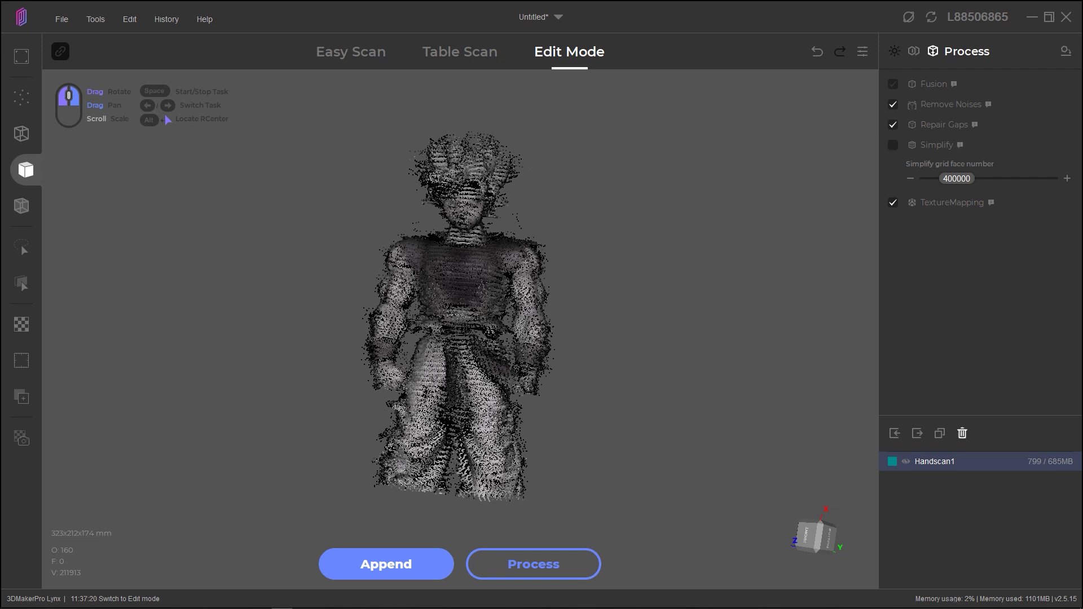
# - Name the project 'son goku' and start Fusion processing of Handscan1
pyautogui.click(533, 564)
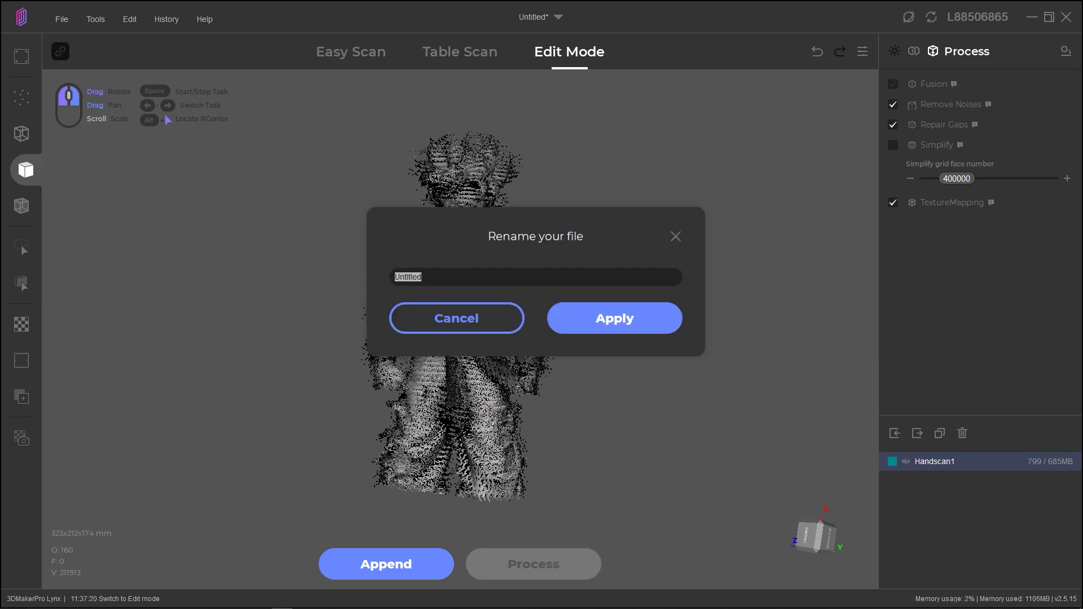
pyautogui.write('son goku')
pyautogui.click(614, 318)
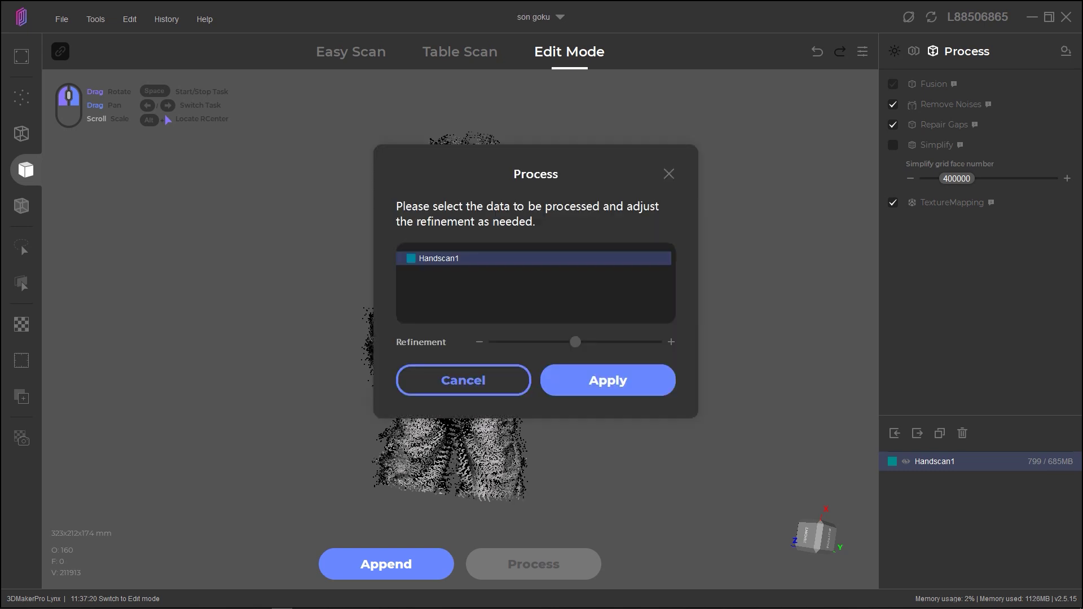
pyautogui.click(608, 380)
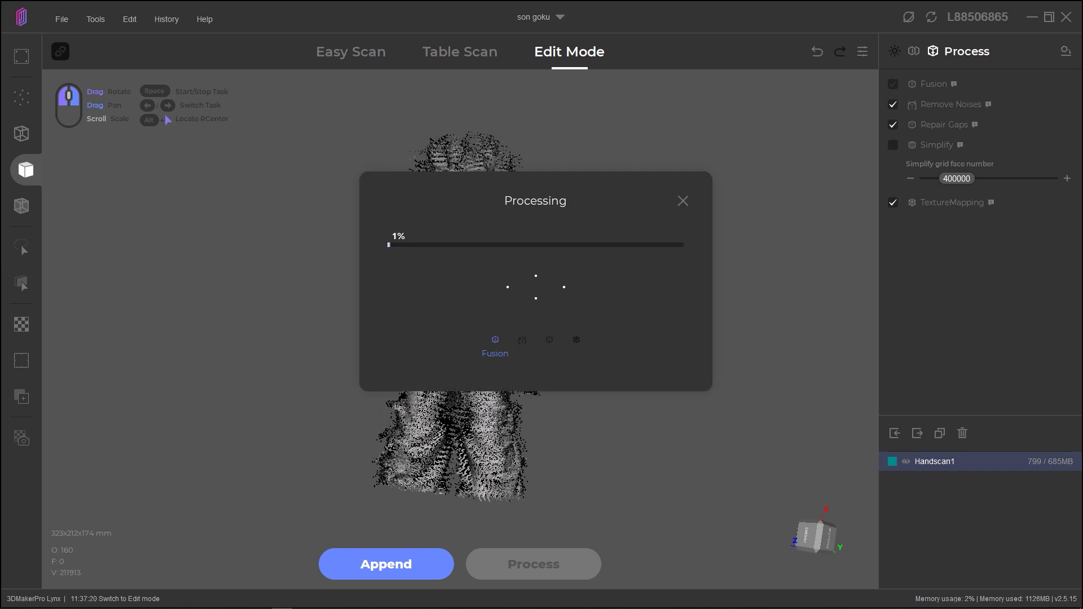